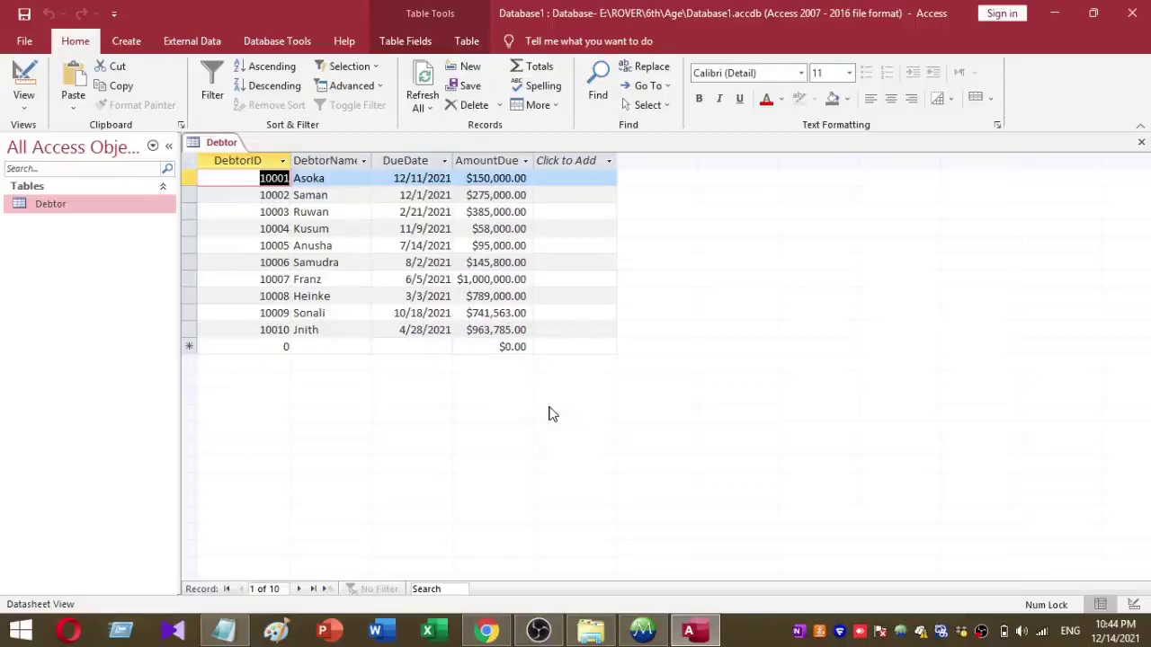
# Switch the ribbon to the Create tab while the Debtor table is open
pyautogui.click(126, 43)
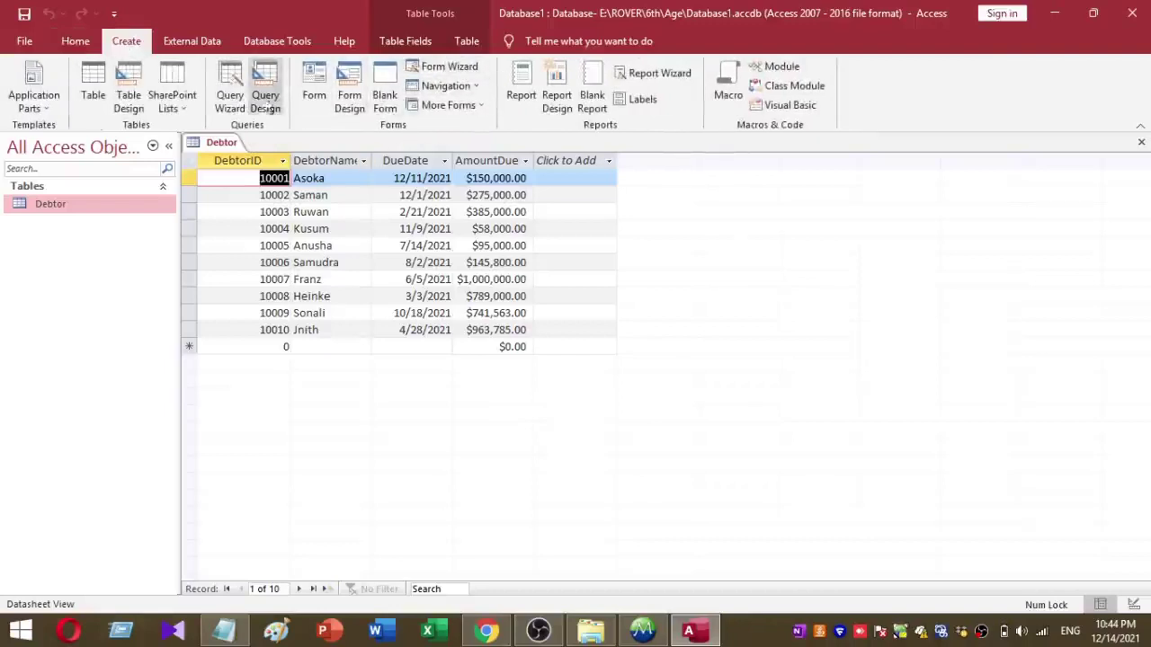
# Start a new query in Design view with the Debtor table added and its field list enlarged
pyautogui.click(261, 94)
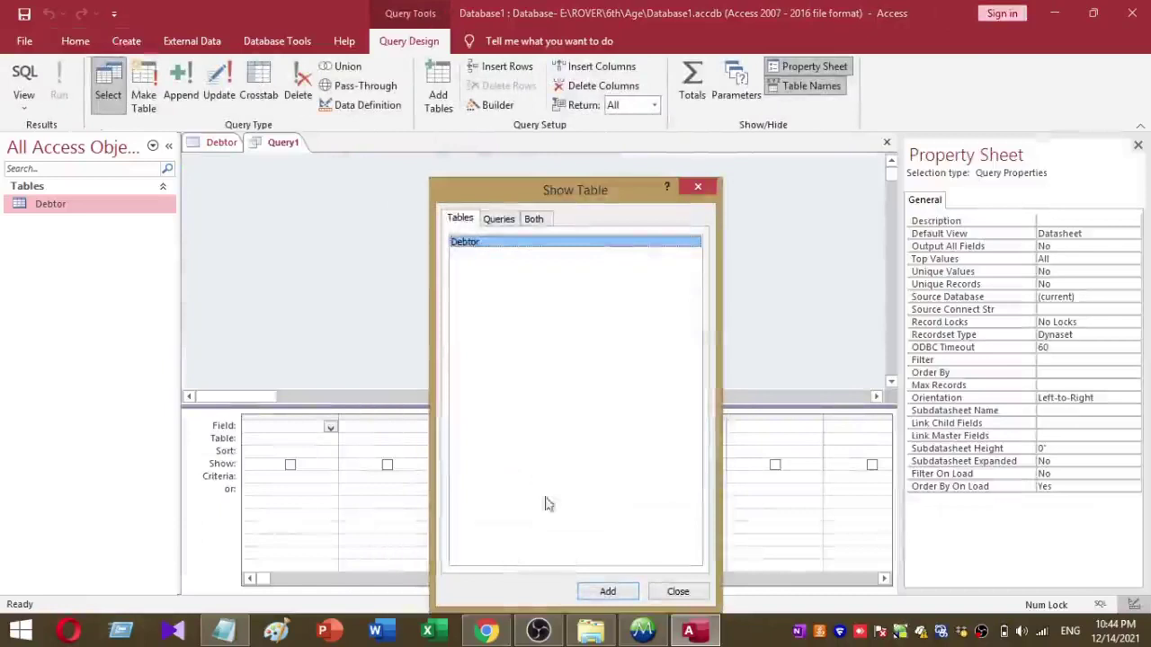
pyautogui.click(605, 591)
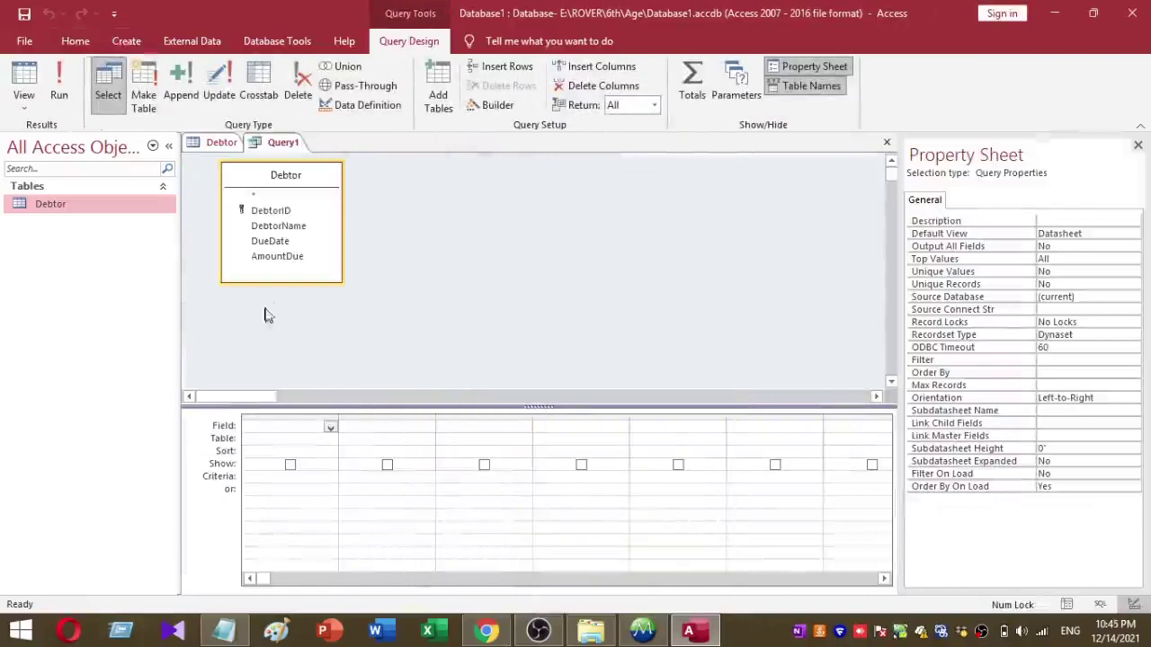
pyautogui.moveTo(341, 282); pyautogui.dragTo(386, 371)
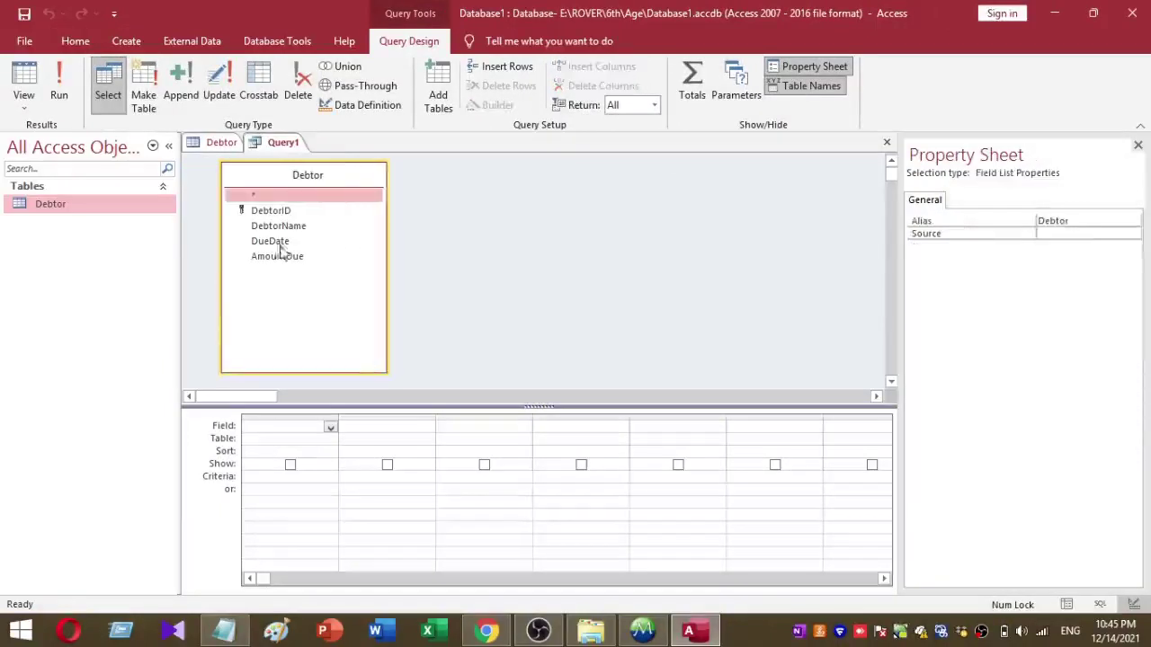
# Add DebtorID, DebtorName, DueDate and AmountDue to the grid, then bring up the Acc Rec notes
pyautogui.doubleClick(273, 213)
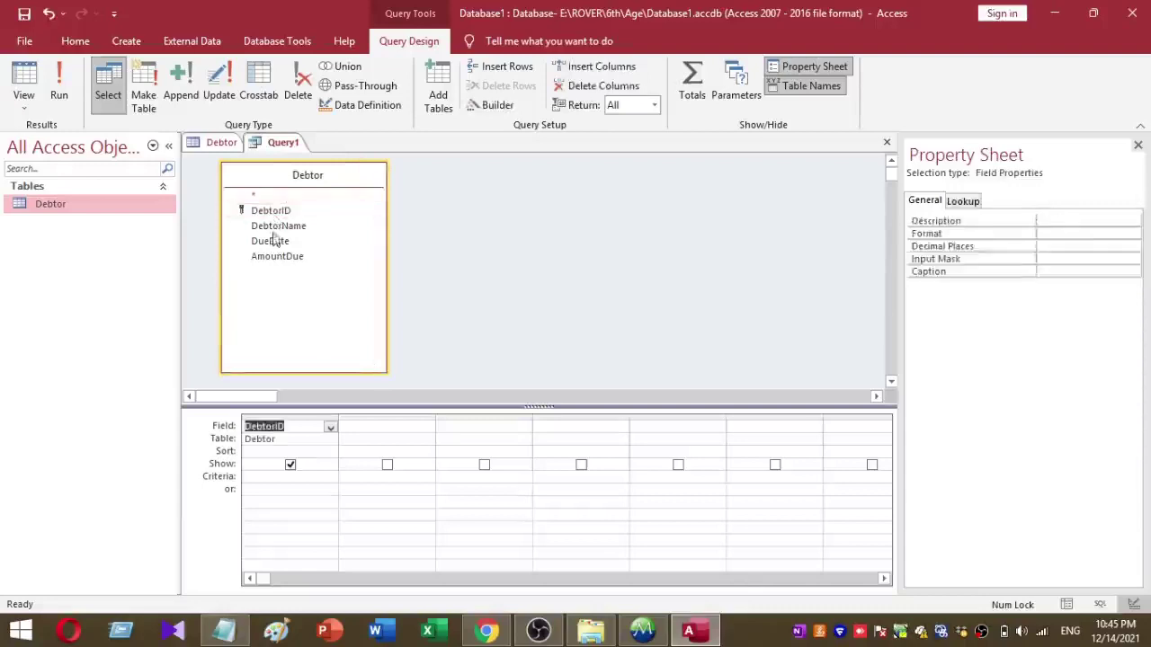
pyautogui.doubleClick(273, 226)
pyautogui.doubleClick(271, 241)
pyautogui.doubleClick(275, 257)
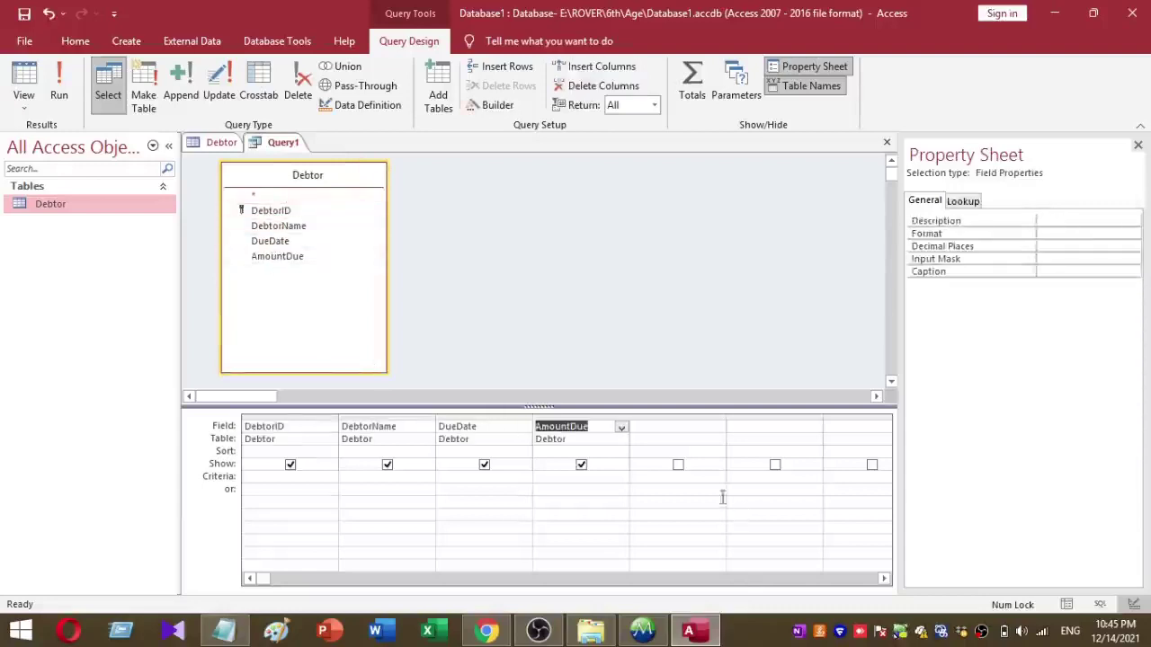
pyautogui.click(691, 429)
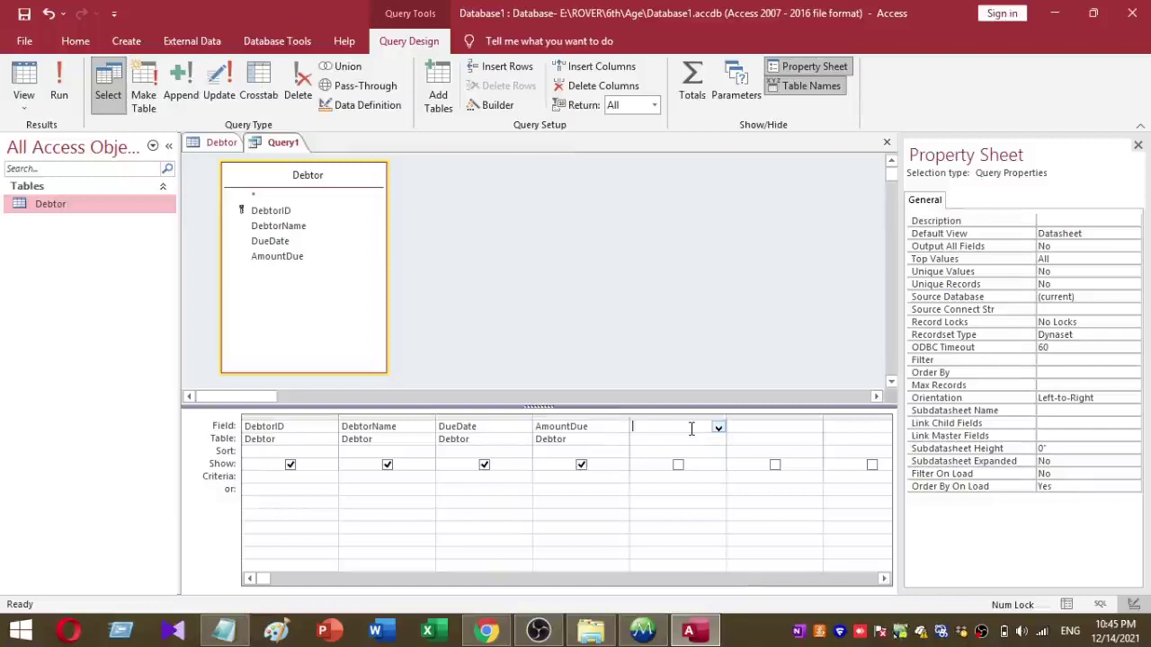
pyautogui.click(224, 630)
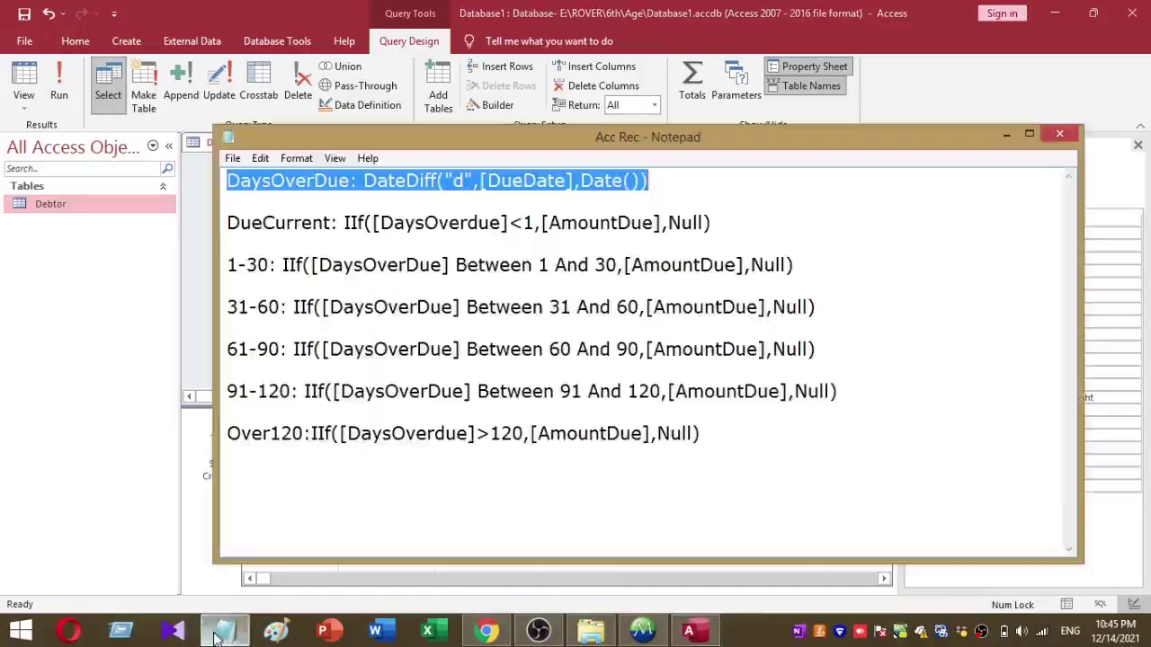
# Copy the full DaysOverDue DateDiff expression line from Notepad and return to the Access query
pyautogui.click(667, 183)
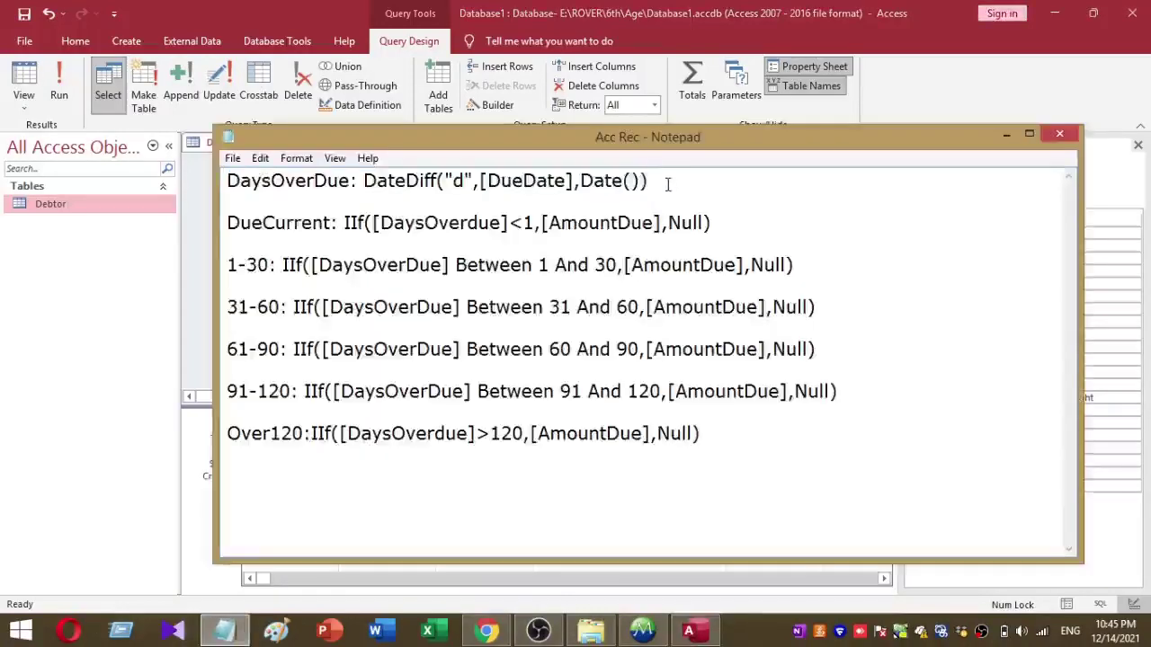
pyautogui.moveTo(668, 183); pyautogui.dragTo(176, 181)
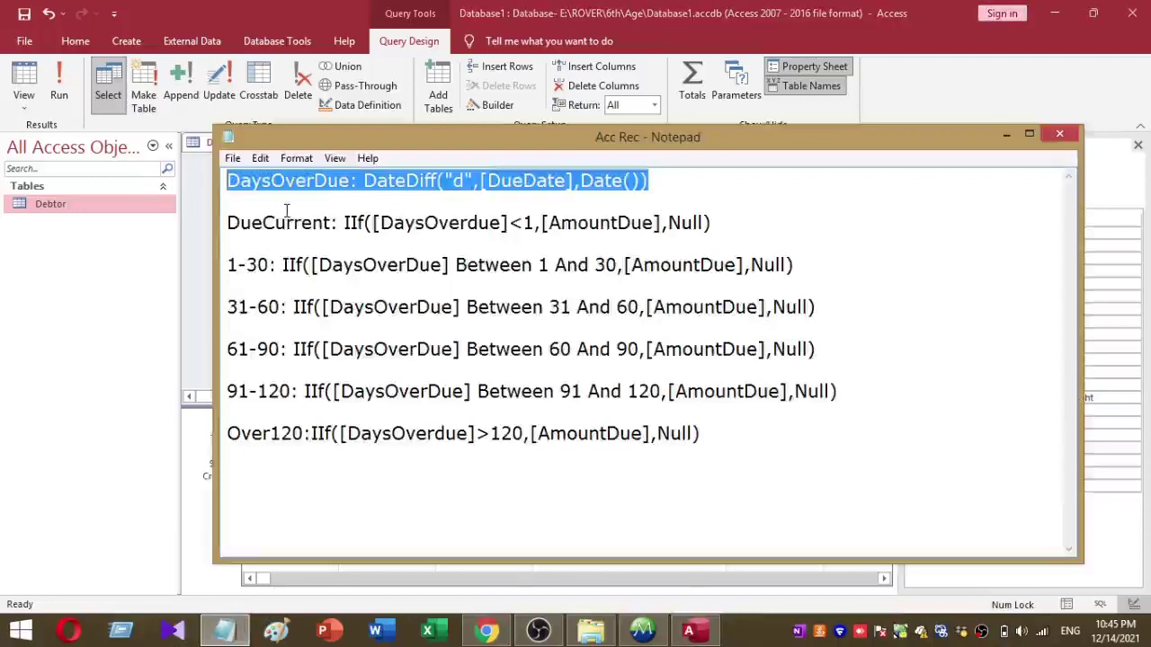
pyautogui.click(676, 180)
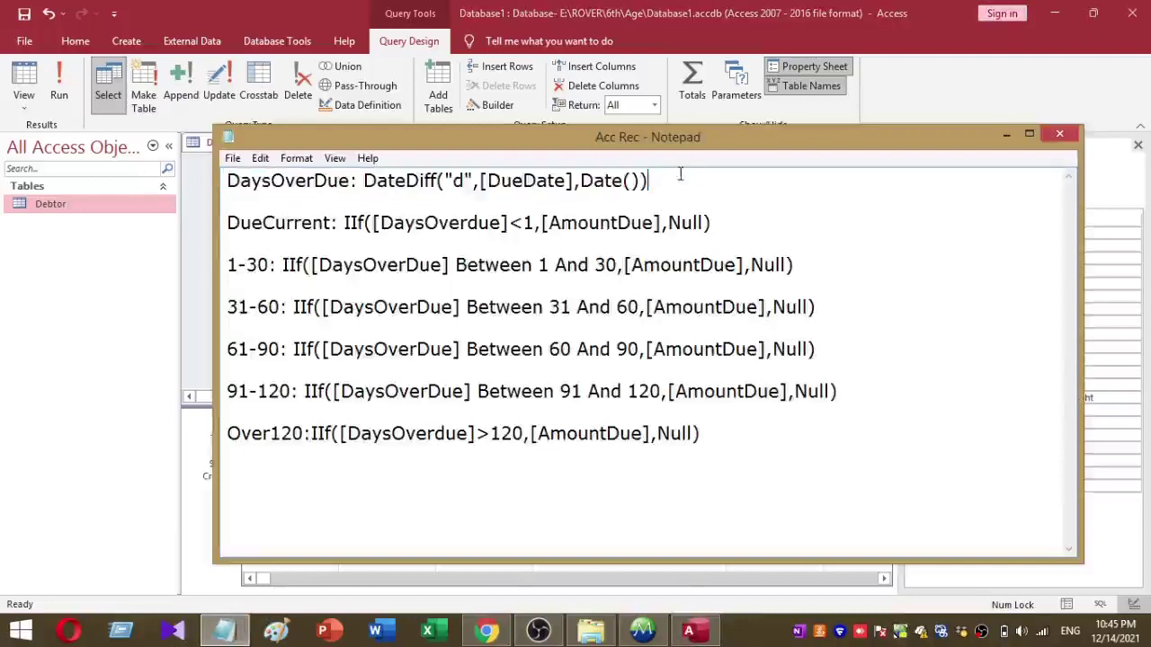
pyautogui.moveTo(675, 185); pyautogui.dragTo(169, 169)
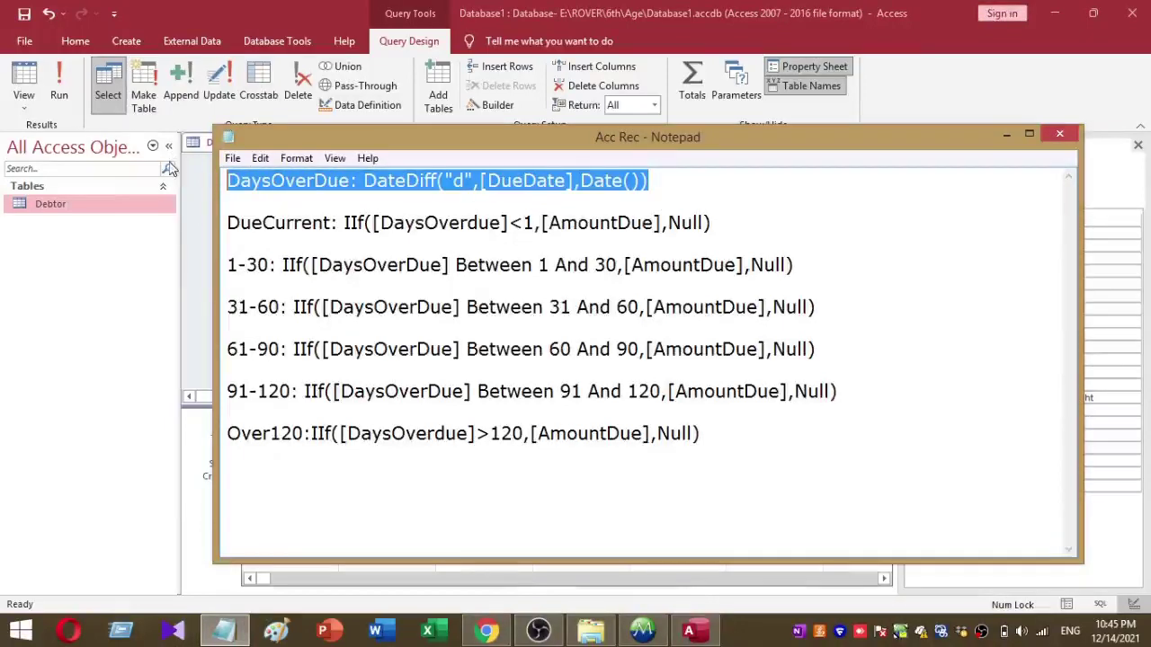
pyautogui.rightClick(276, 186)
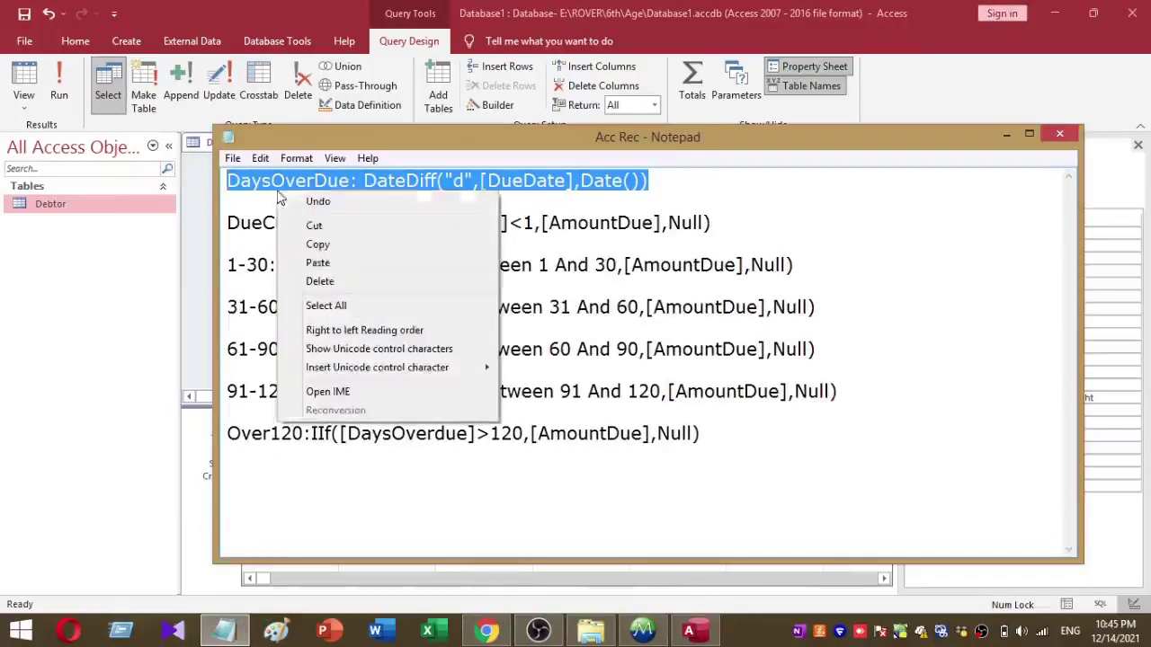
pyautogui.click(318, 245)
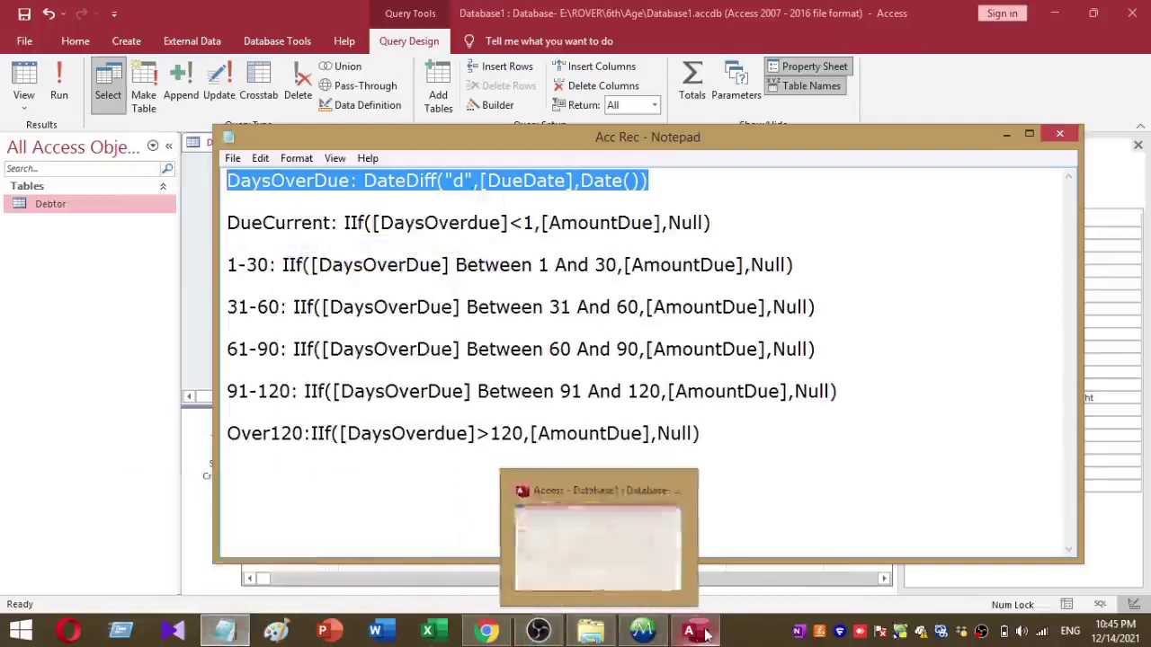
pyautogui.click(663, 568)
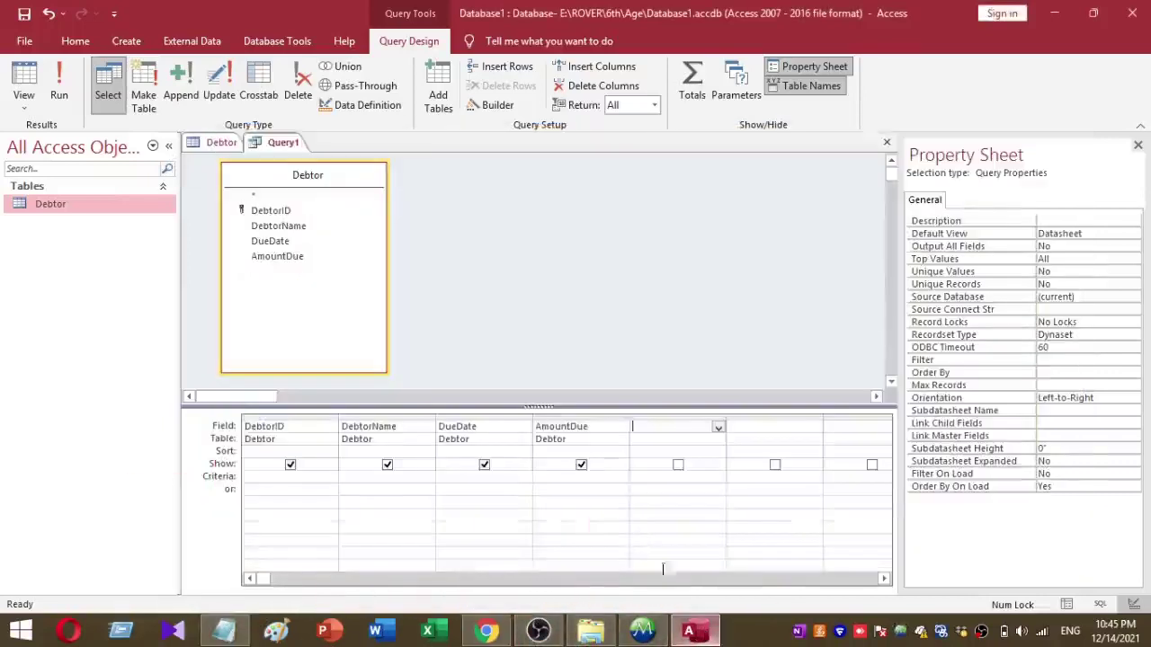
# Paste the DaysOverDue expression into the fifth field column, widen it, then return to Notepad
pyautogui.rightClick(651, 438)
pyautogui.rightClick(650, 428)
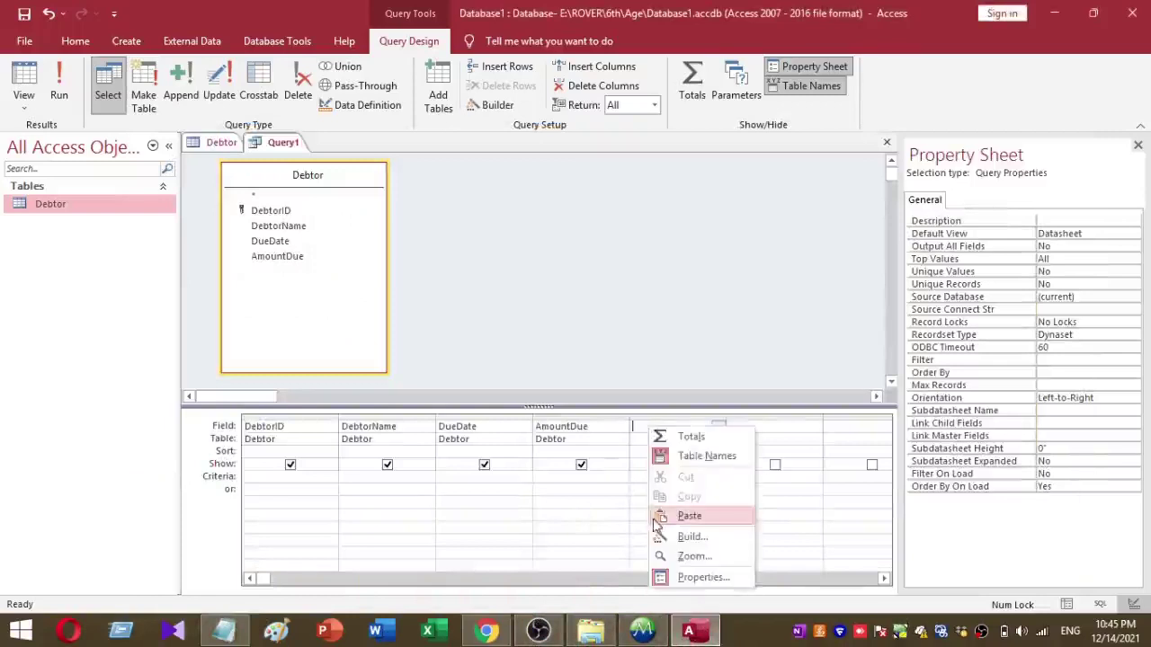
pyautogui.click(689, 516)
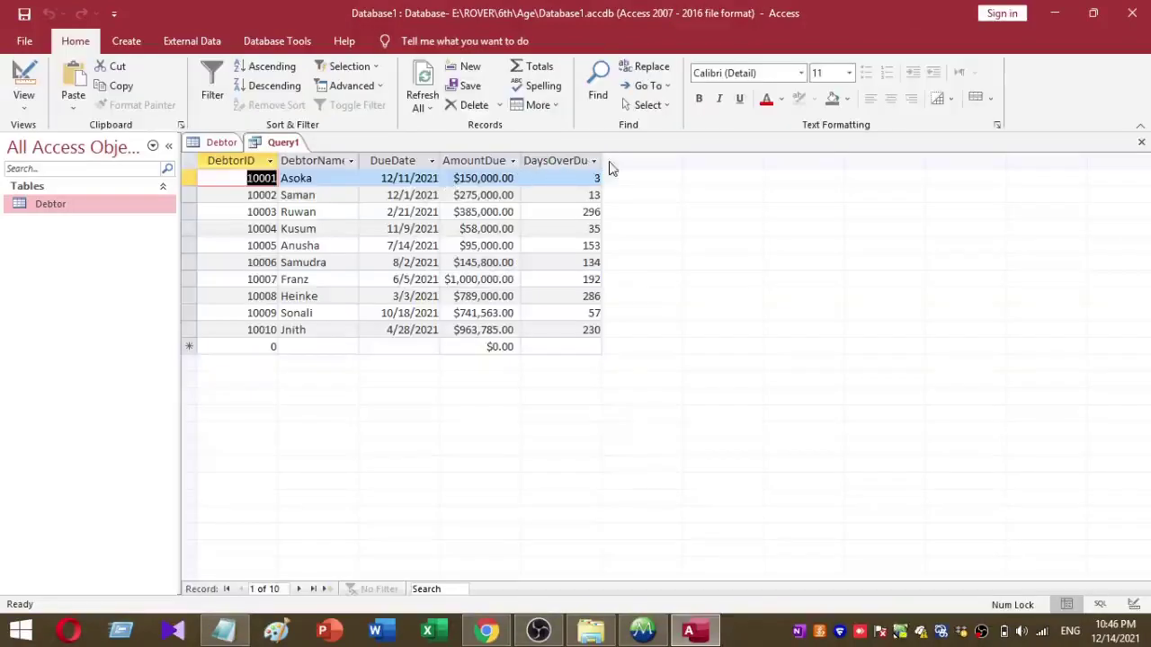
pyautogui.moveTo(601, 160); pyautogui.dragTo(641, 158)
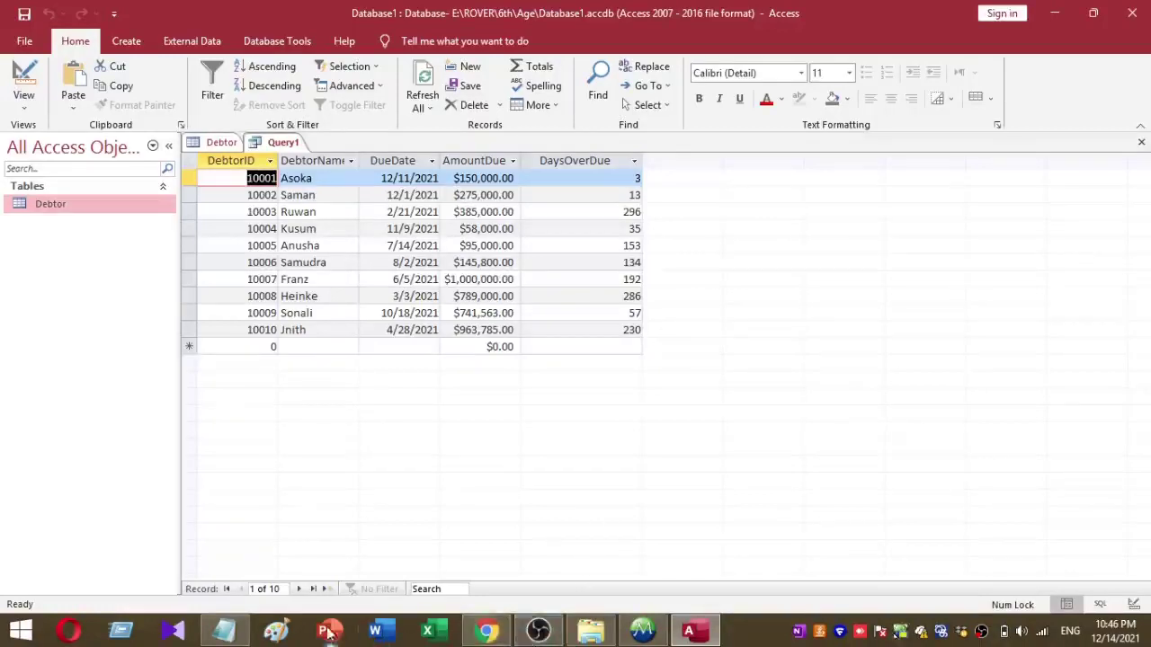
pyautogui.click(224, 631)
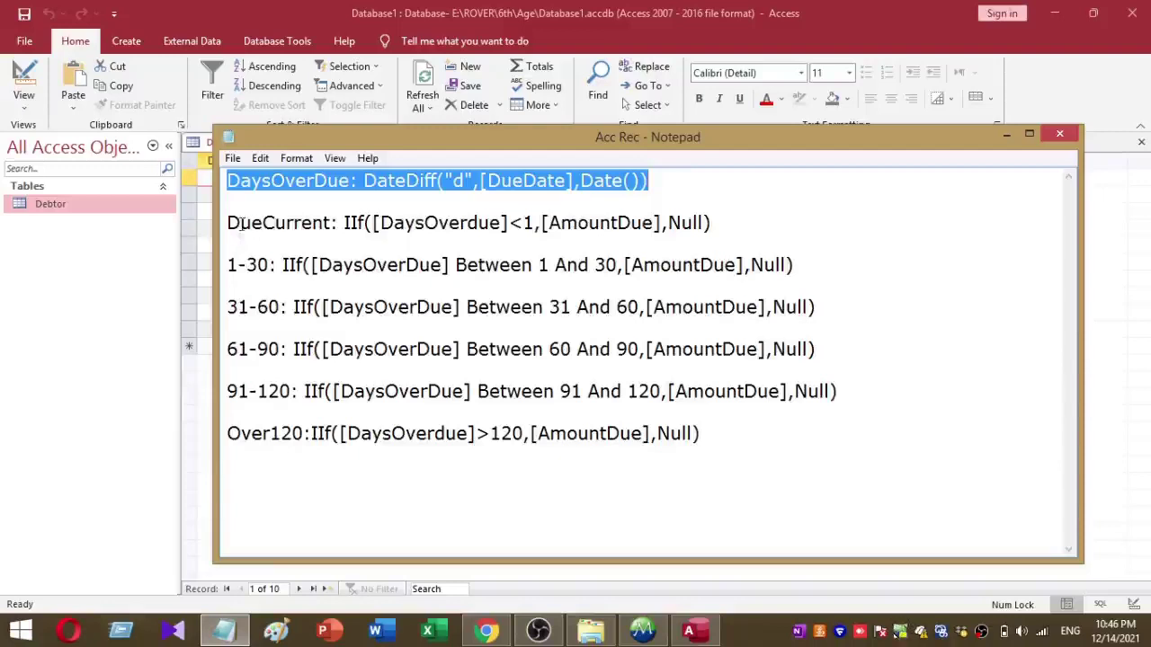
# Select the whole DueCurrent line, IIf([DaysOverdue]<1,[AmountDue],Null), in Notepad for copying
pyautogui.moveTo(228, 223); pyautogui.dragTo(334, 223)
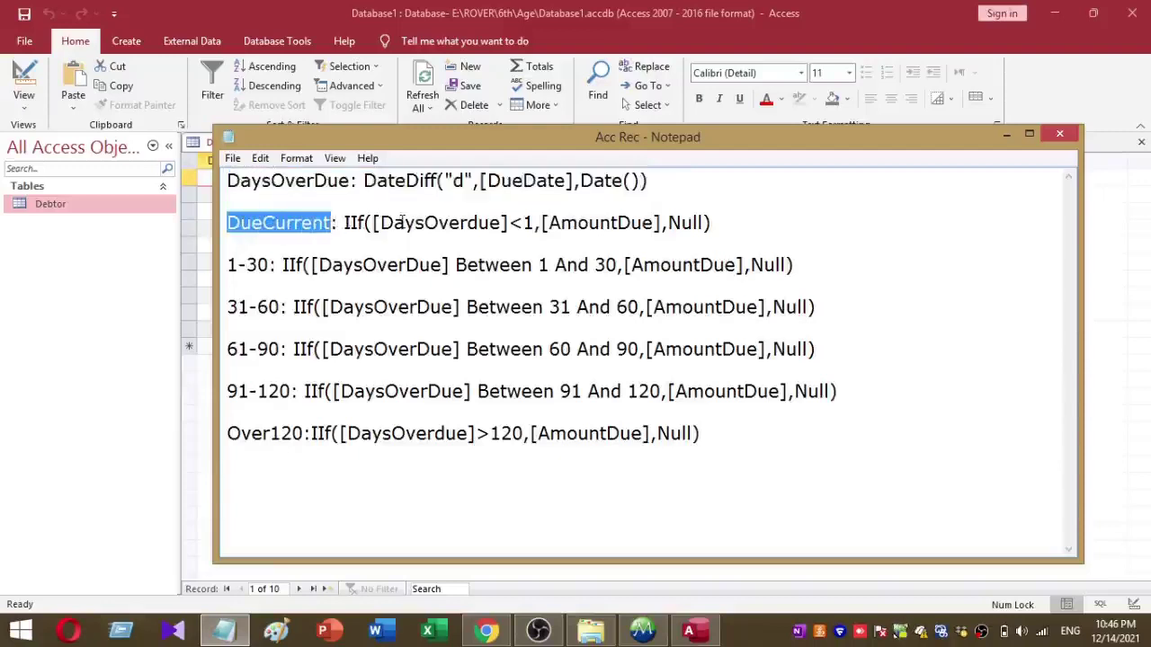
pyautogui.moveTo(376, 223); pyautogui.dragTo(502, 225)
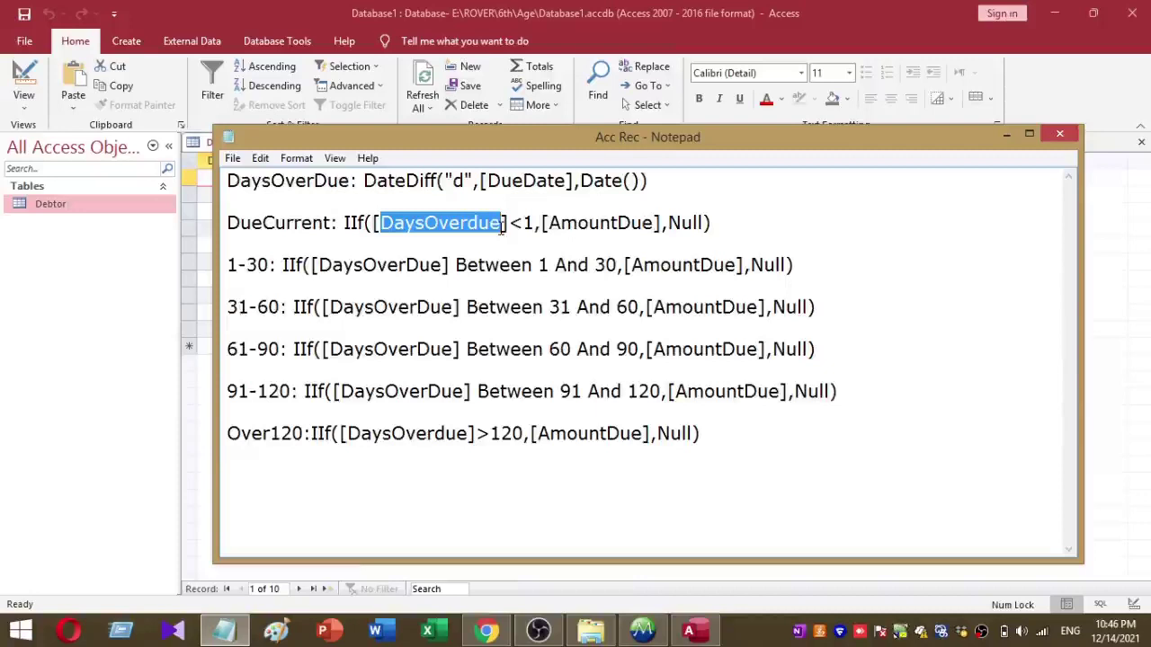
pyautogui.moveTo(228, 223); pyautogui.dragTo(333, 223)
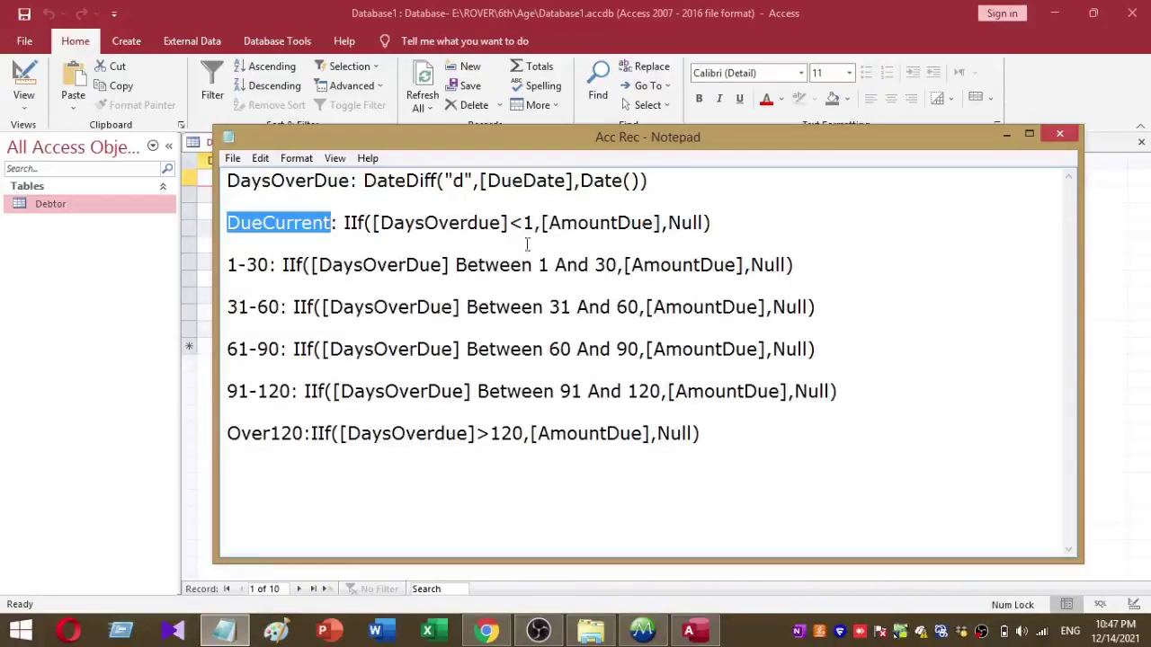
pyautogui.moveTo(732, 216); pyautogui.dragTo(266, 205)
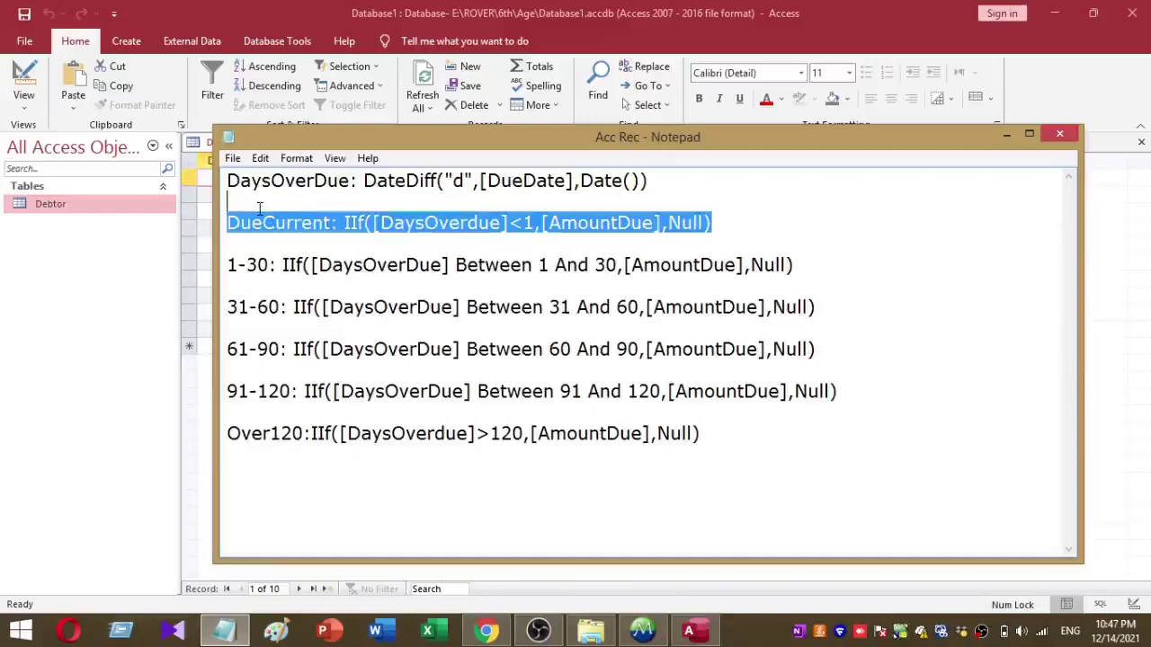
pyautogui.moveTo(510, 634)
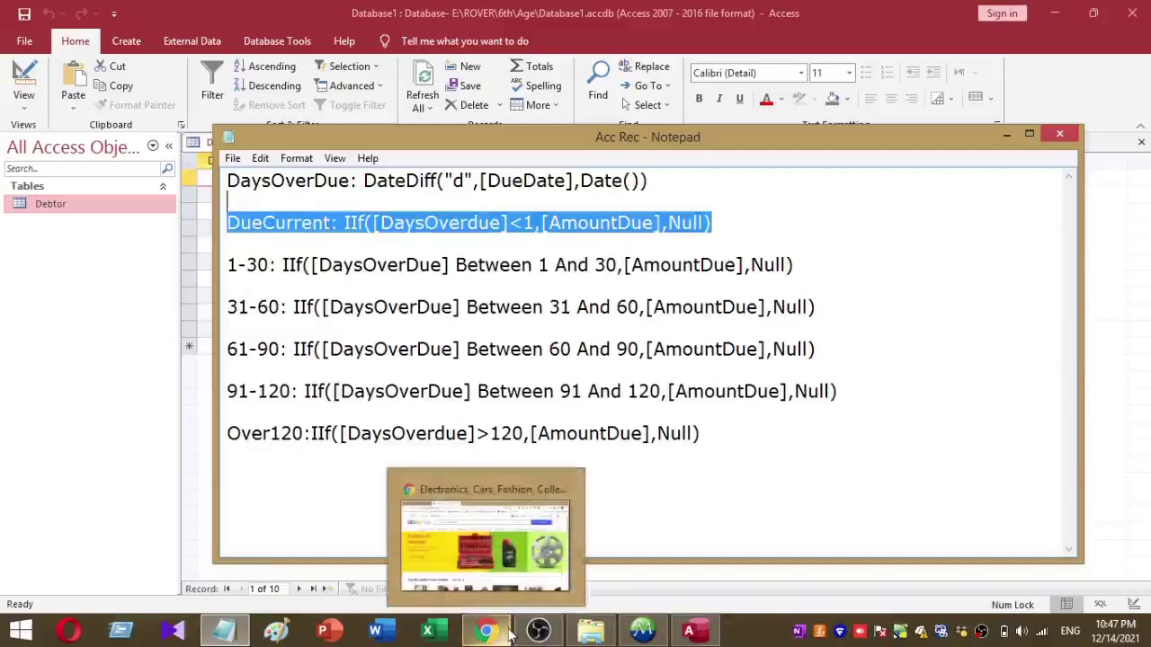
# Add the DueCurrent column to the Access query, then bring the Acc Rec notes back up
pyautogui.click(16, 27)
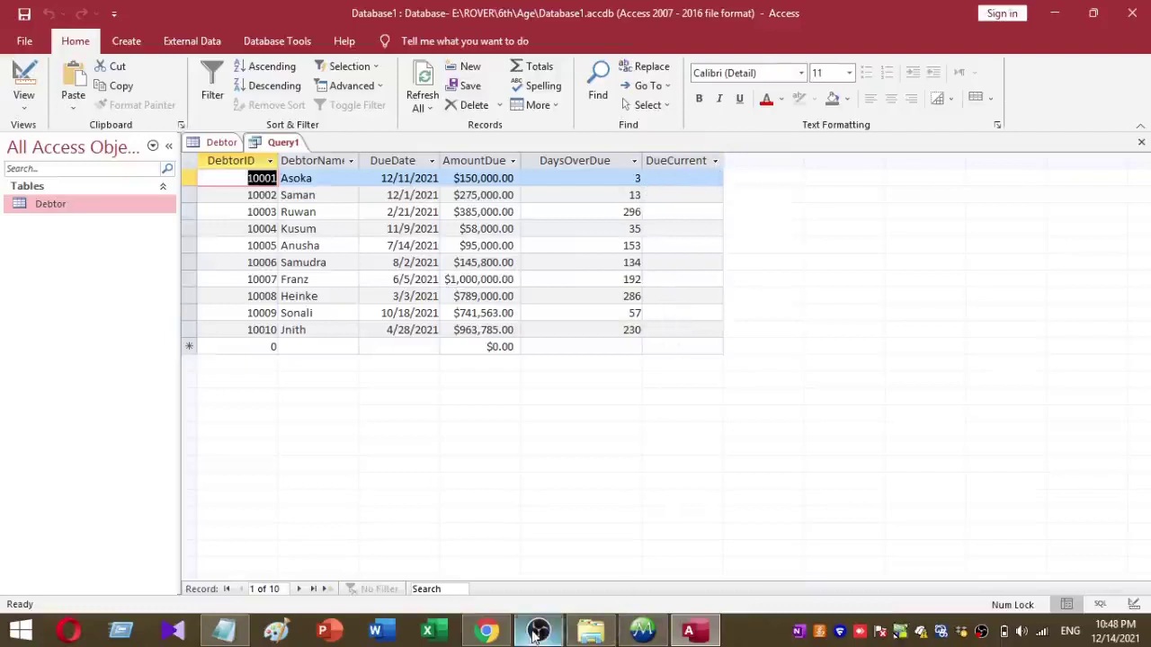
pyautogui.click(220, 633)
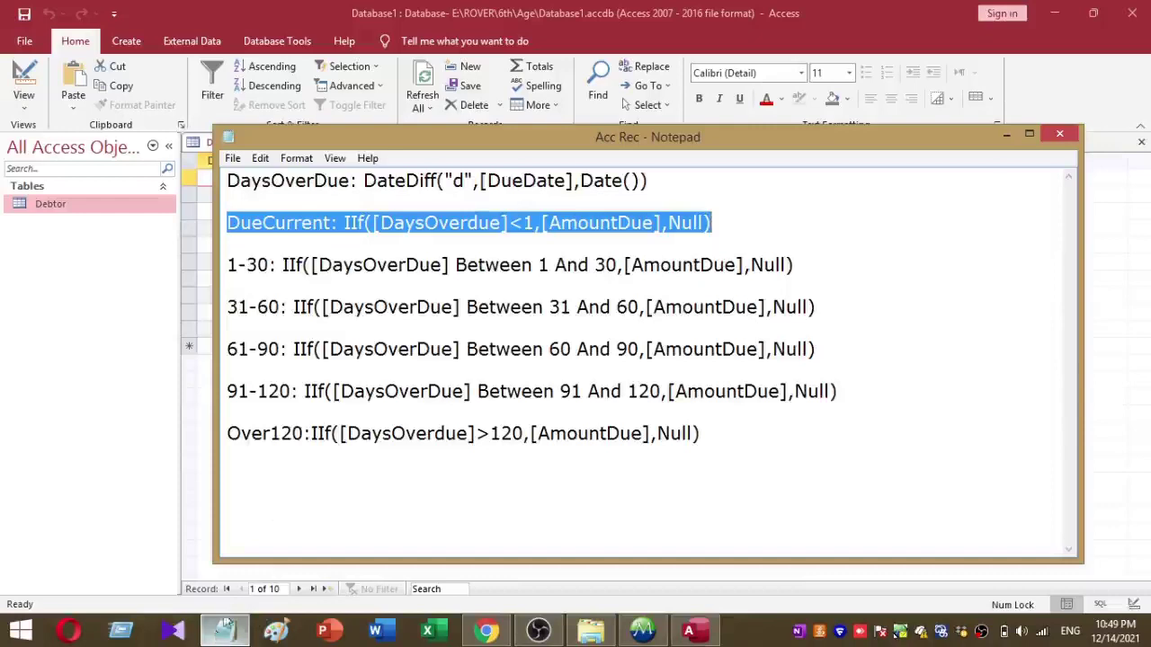
# Select the full 1-30 expression line in Notepad and bring up its copy menu
pyautogui.moveTo(229, 265); pyautogui.dragTo(298, 270)
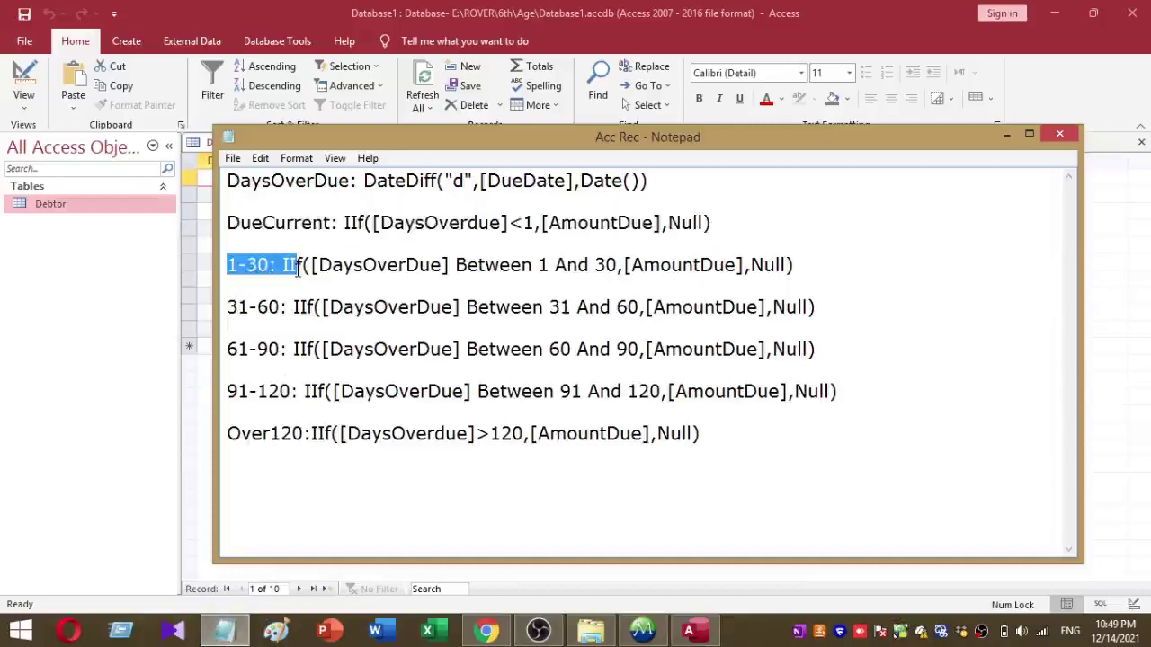
pyautogui.moveTo(297, 270); pyautogui.dragTo(333, 270)
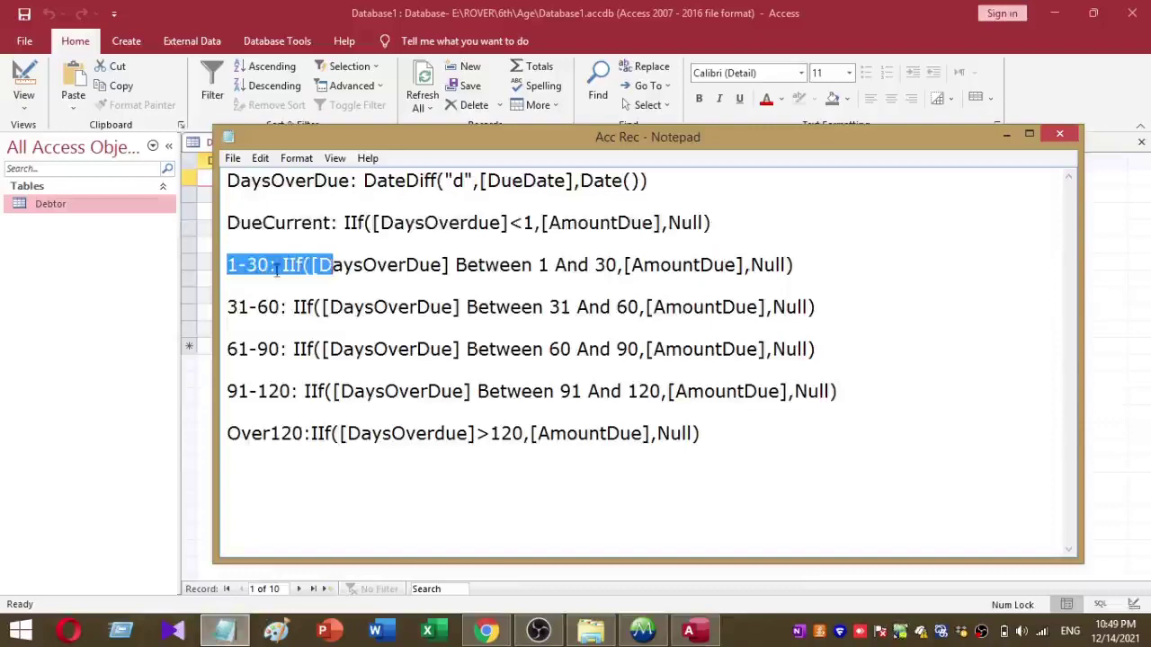
pyautogui.moveTo(820, 266); pyautogui.dragTo(211, 270)
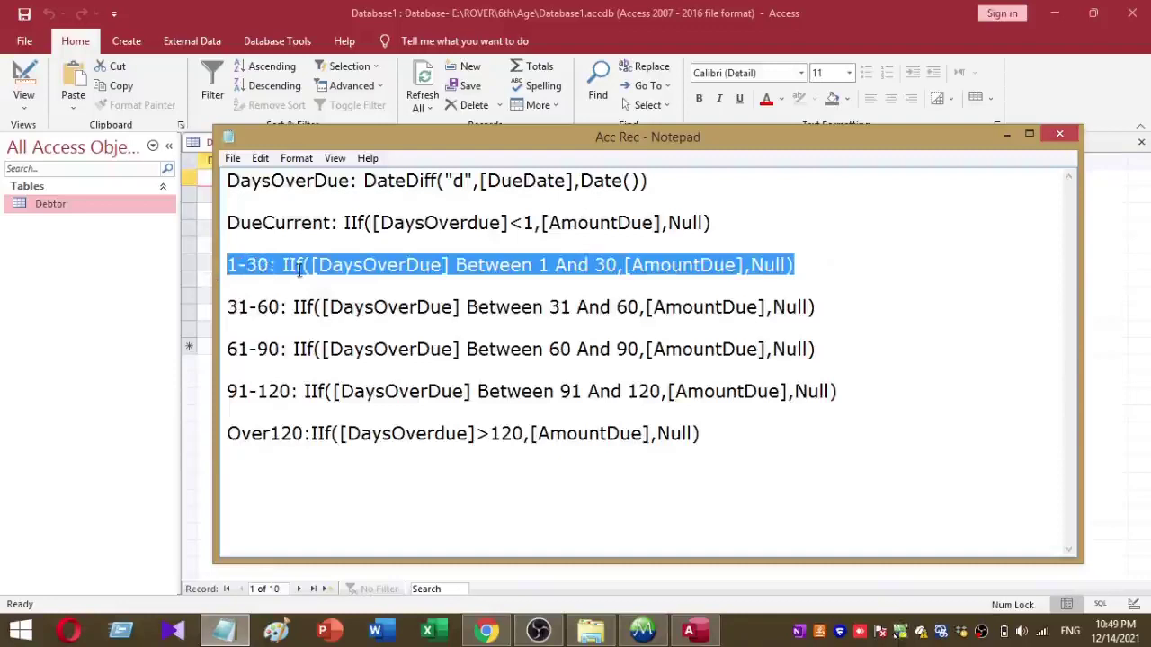
pyautogui.click(352, 266)
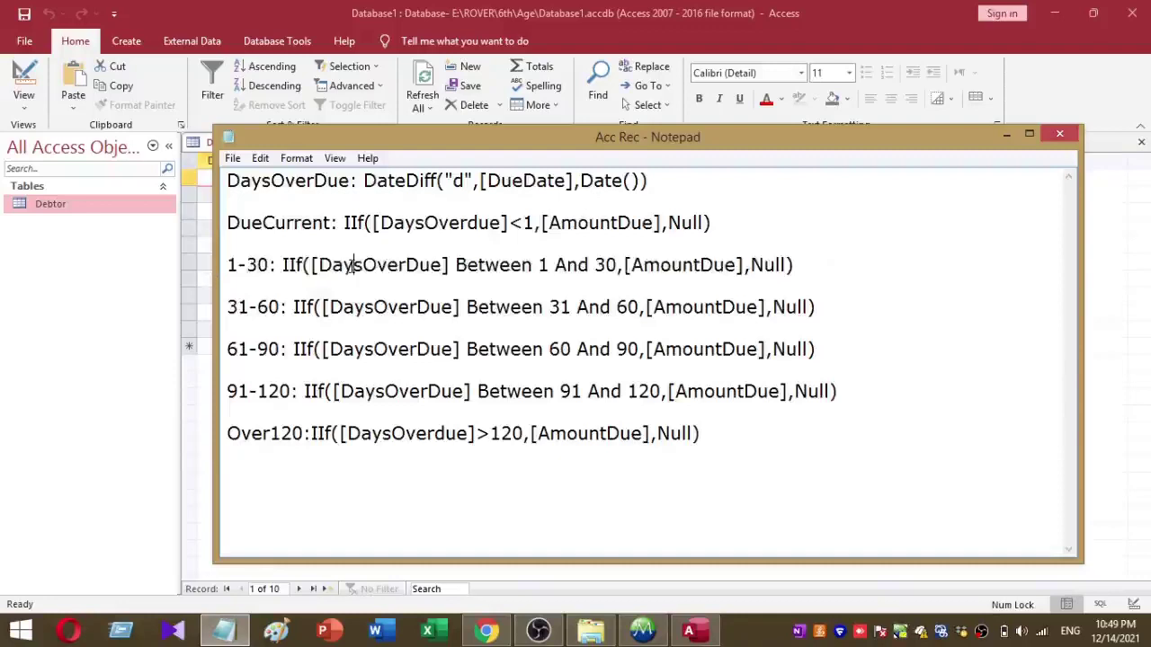
pyautogui.moveTo(809, 270); pyautogui.dragTo(227, 268)
pyautogui.rightClick(301, 259)
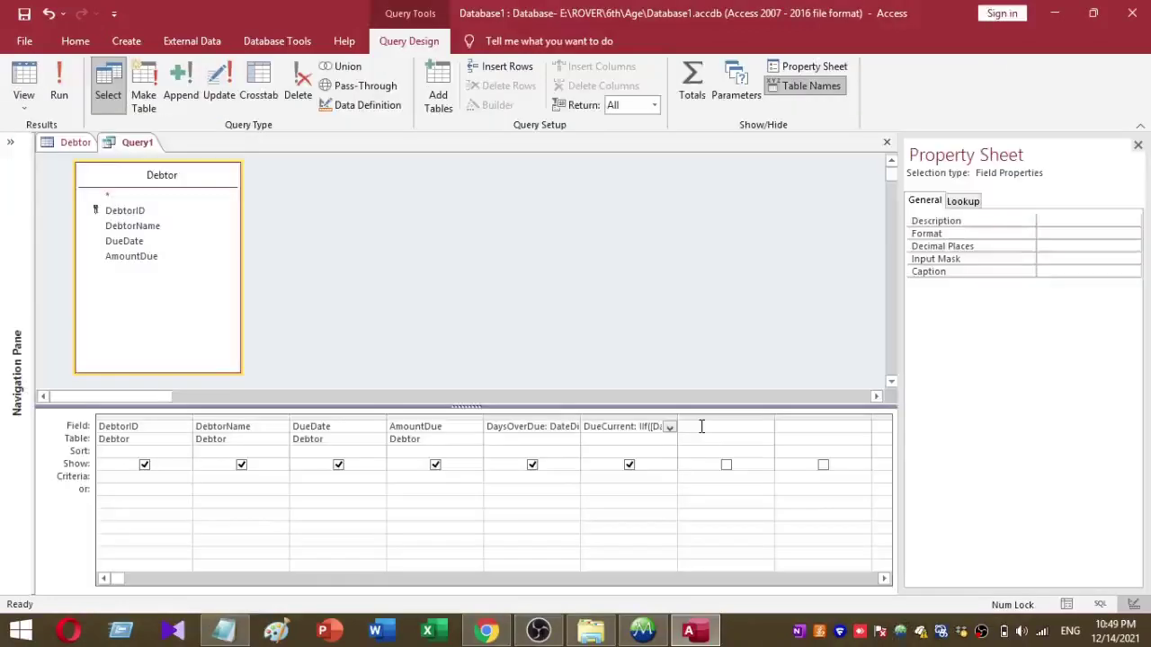
# Paste the 1-30 expression after DueCurrent, show it and run the query, then return to Notepad
pyautogui.click(701, 426)
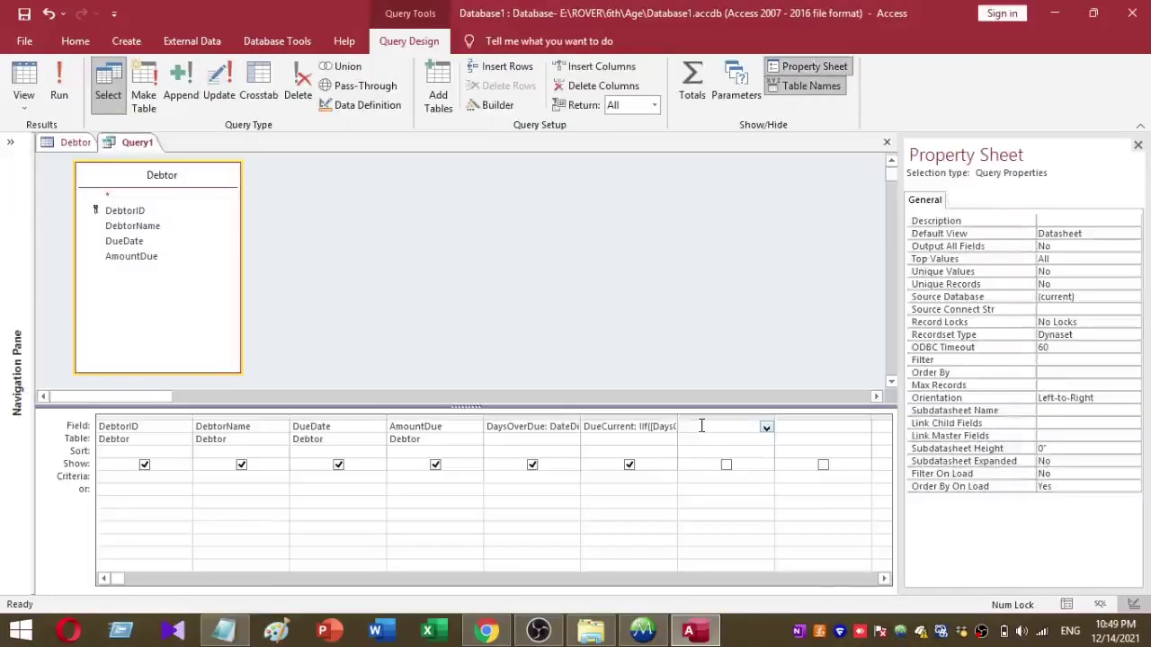
pyautogui.hotkey('ctrl', 'v')
pyautogui.click(727, 466)
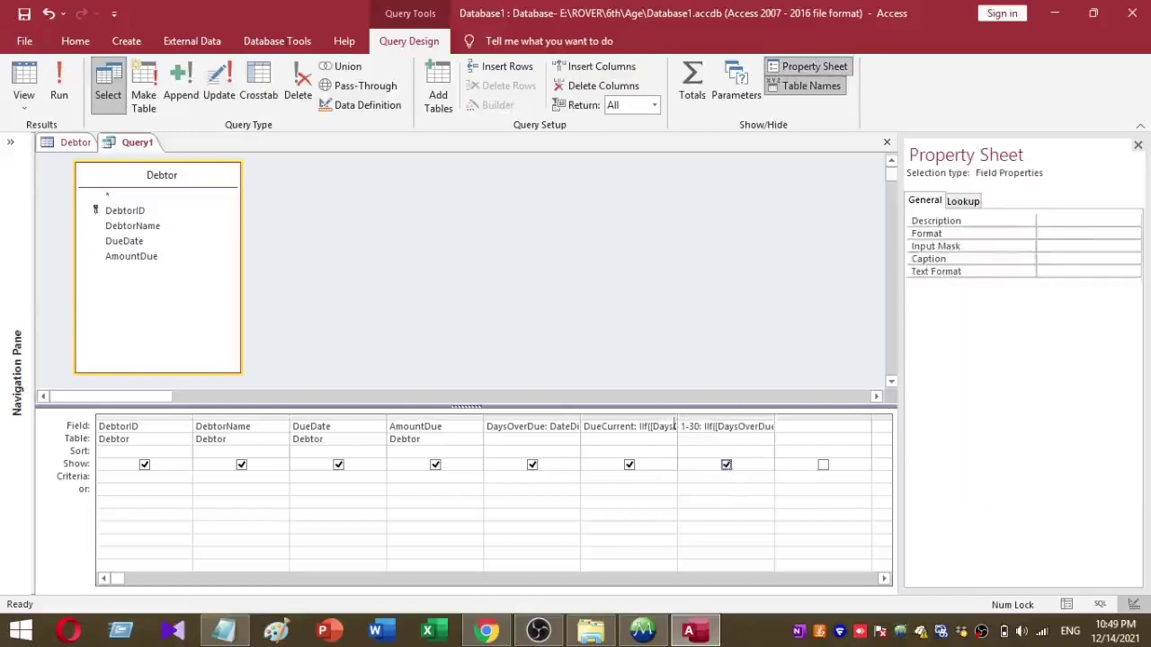
pyautogui.click(27, 81)
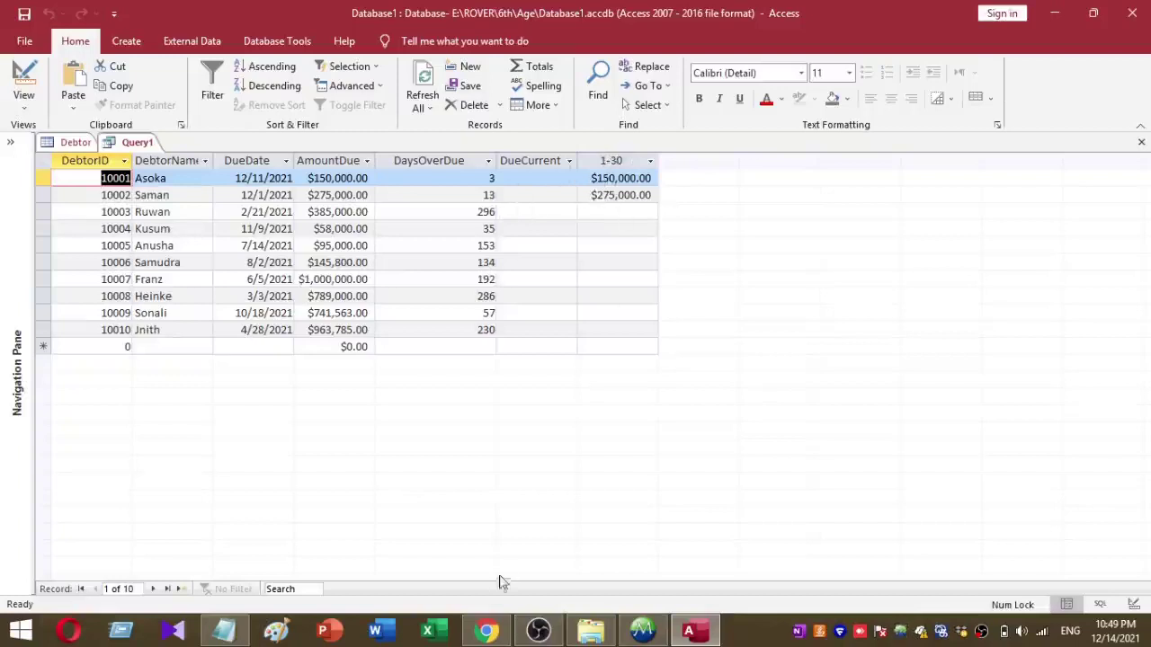
pyautogui.click(227, 631)
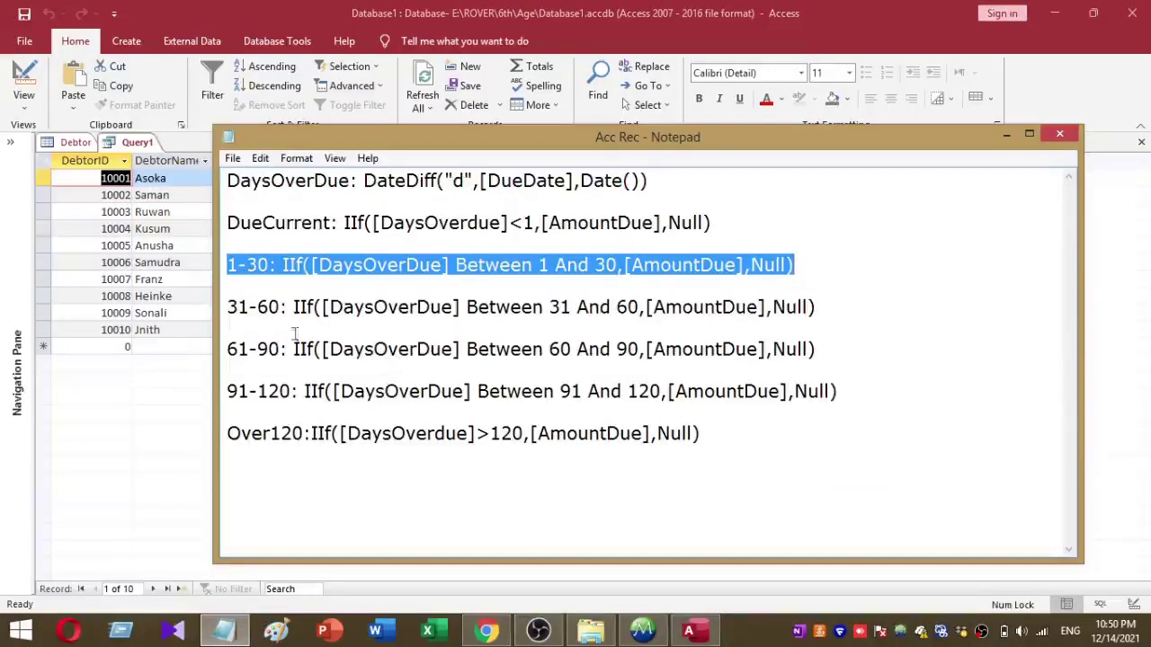
# Copy the full 31-60 expression line from Notepad and return to the Access query
pyautogui.moveTo(232, 309); pyautogui.dragTo(814, 308)
pyautogui.rightClick(670, 307)
pyautogui.click(710, 360)
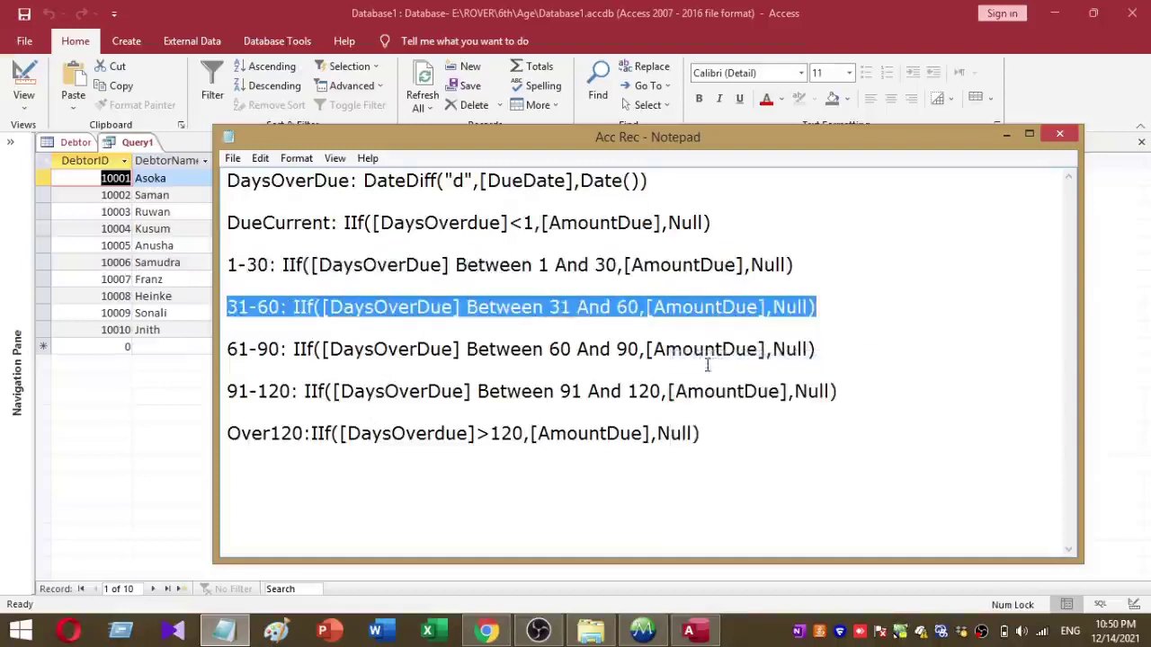
pyautogui.click(689, 632)
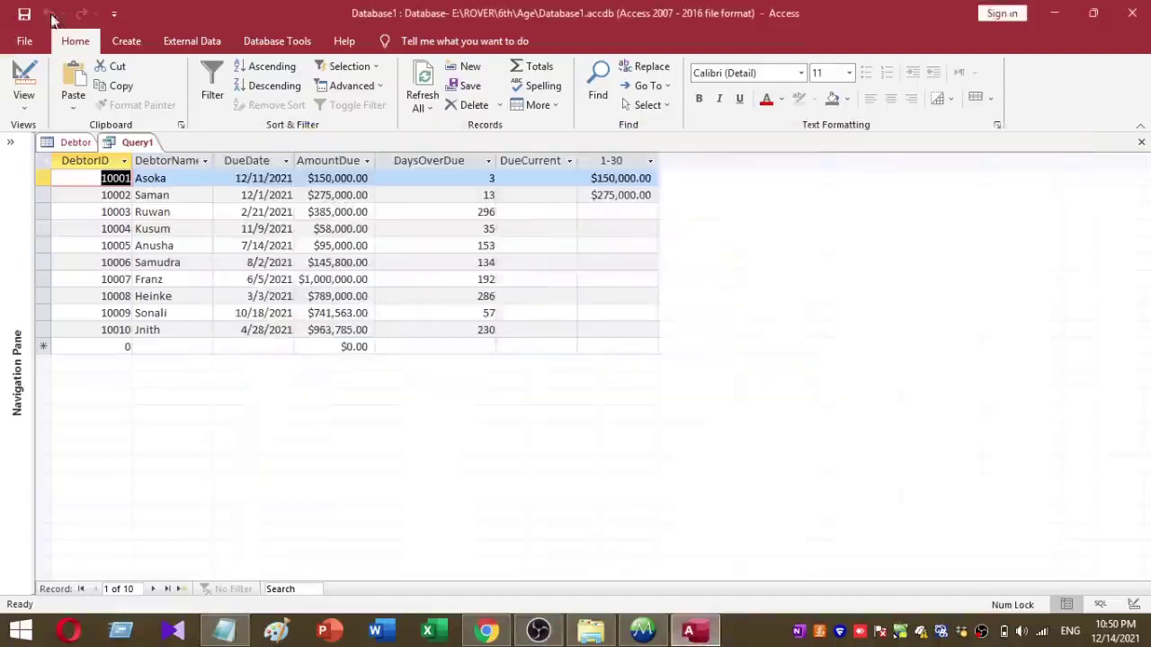
# Add the 31-60 column in Design view and run it, showing $58,000.00 and $741,563.00
pyautogui.click(24, 86)
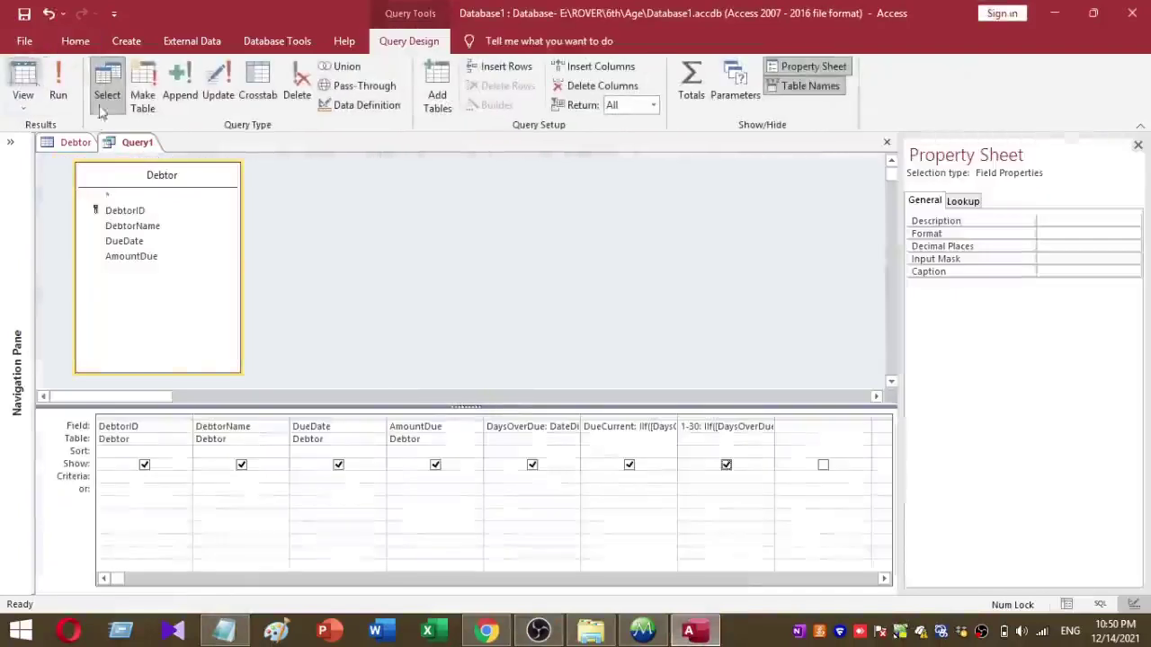
pyautogui.click(809, 426)
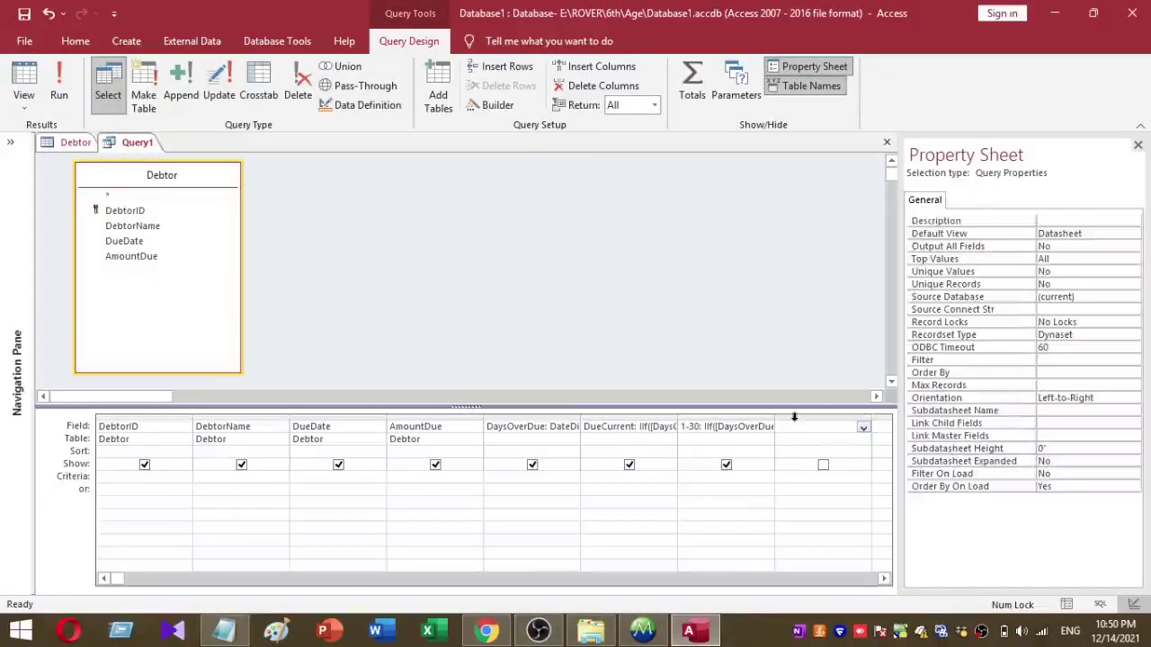
pyautogui.hotkey('ctrl', 'v')
pyautogui.click(822, 466)
pyautogui.click(823, 466)
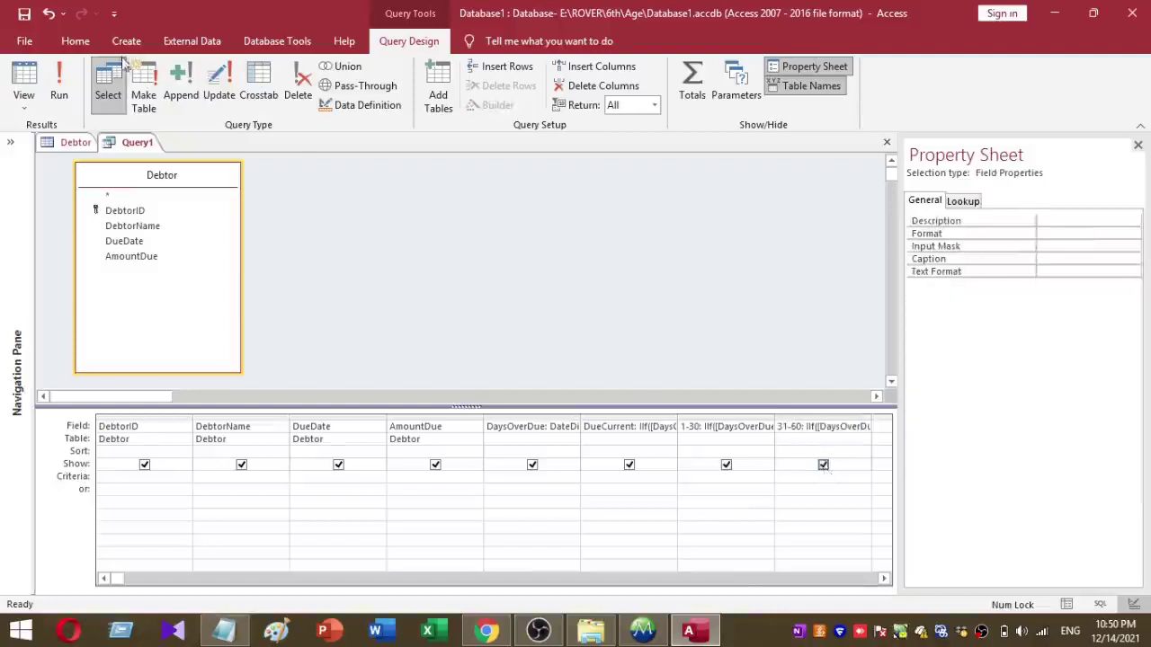
pyautogui.click(57, 74)
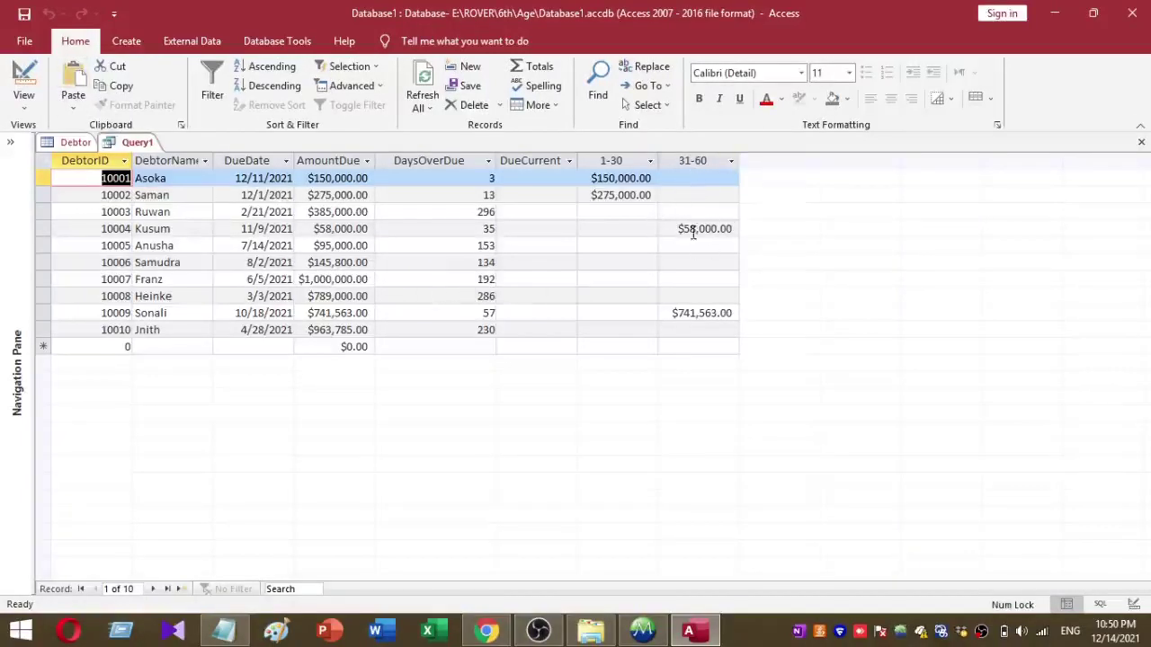
pyautogui.moveTo(676, 230); pyautogui.dragTo(756, 228)
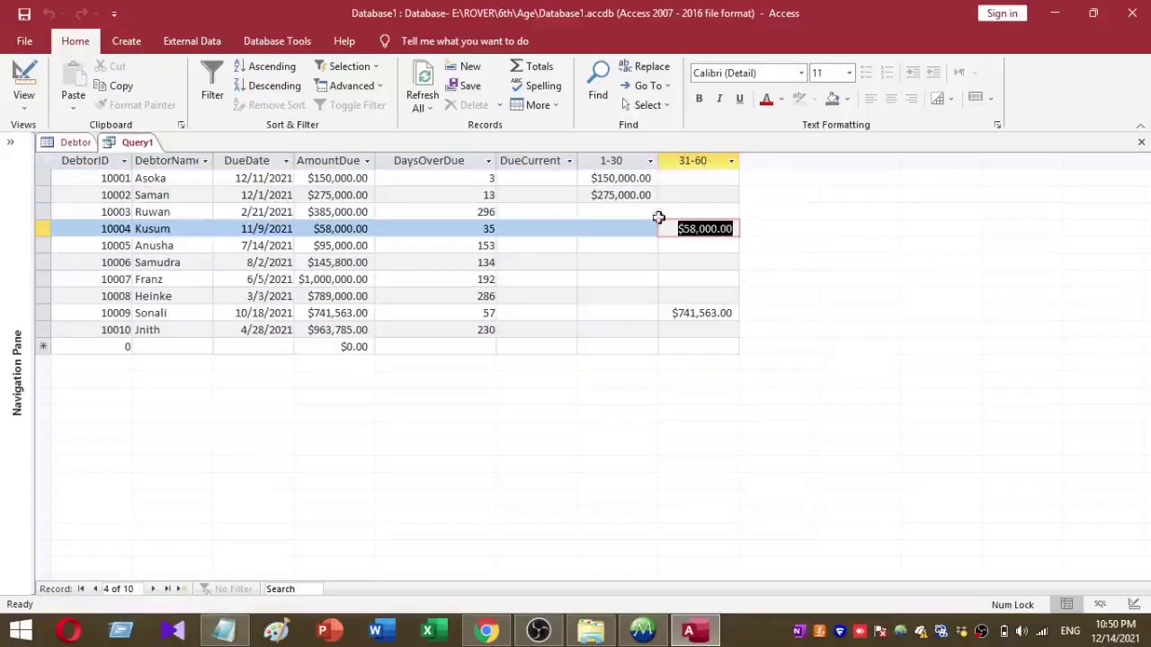
pyautogui.click(225, 629)
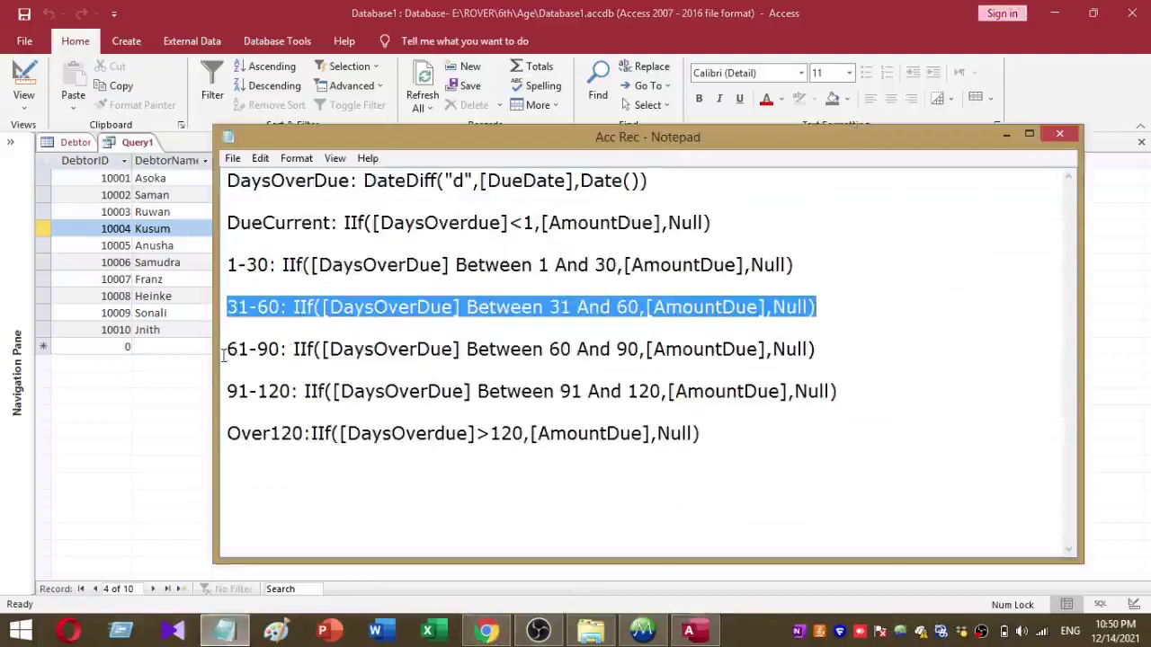
# Copy the full 61-90 expression line from Notepad for the next query column
pyautogui.moveTo(227, 349); pyautogui.dragTo(876, 357)
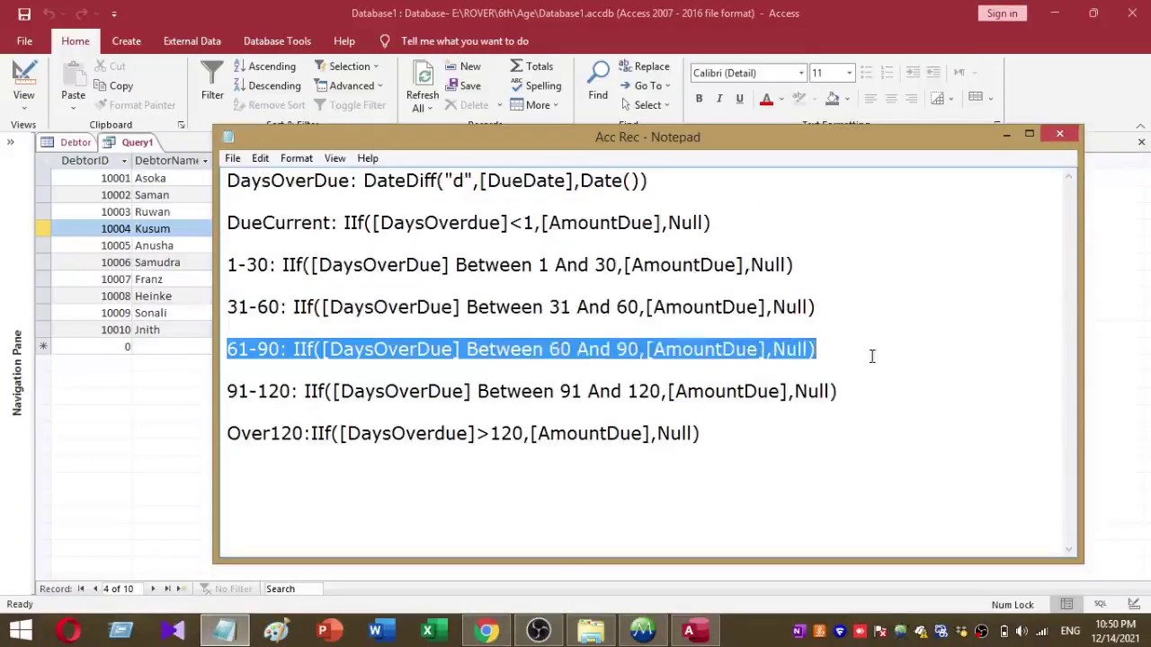
pyautogui.rightClick(746, 351)
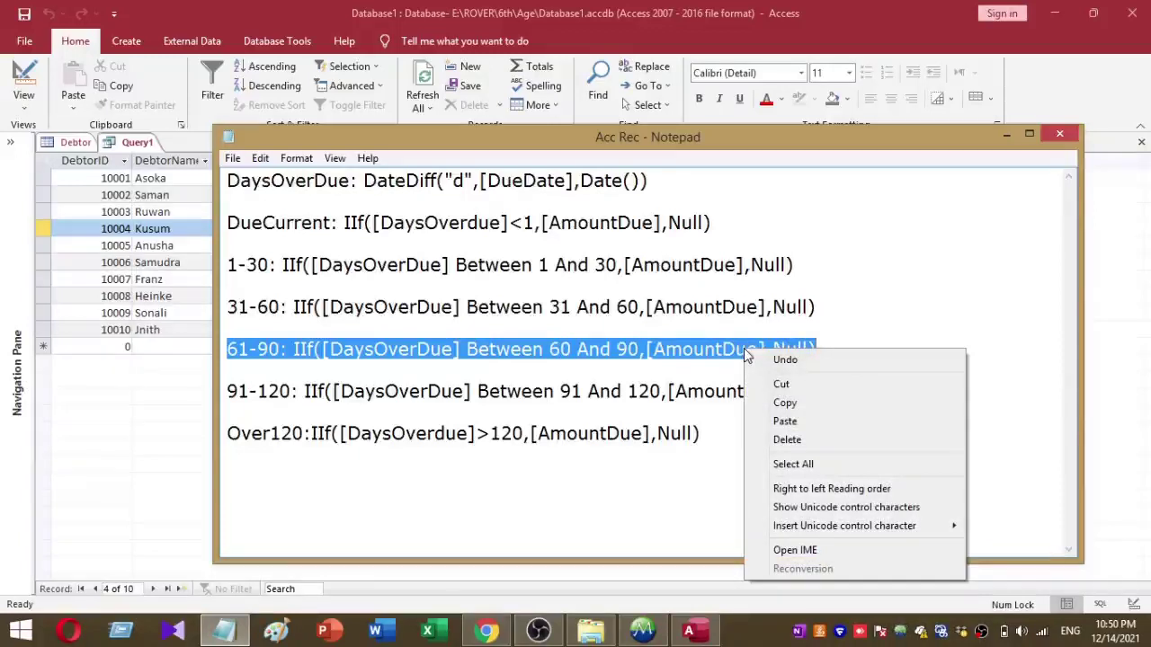
pyautogui.click(778, 404)
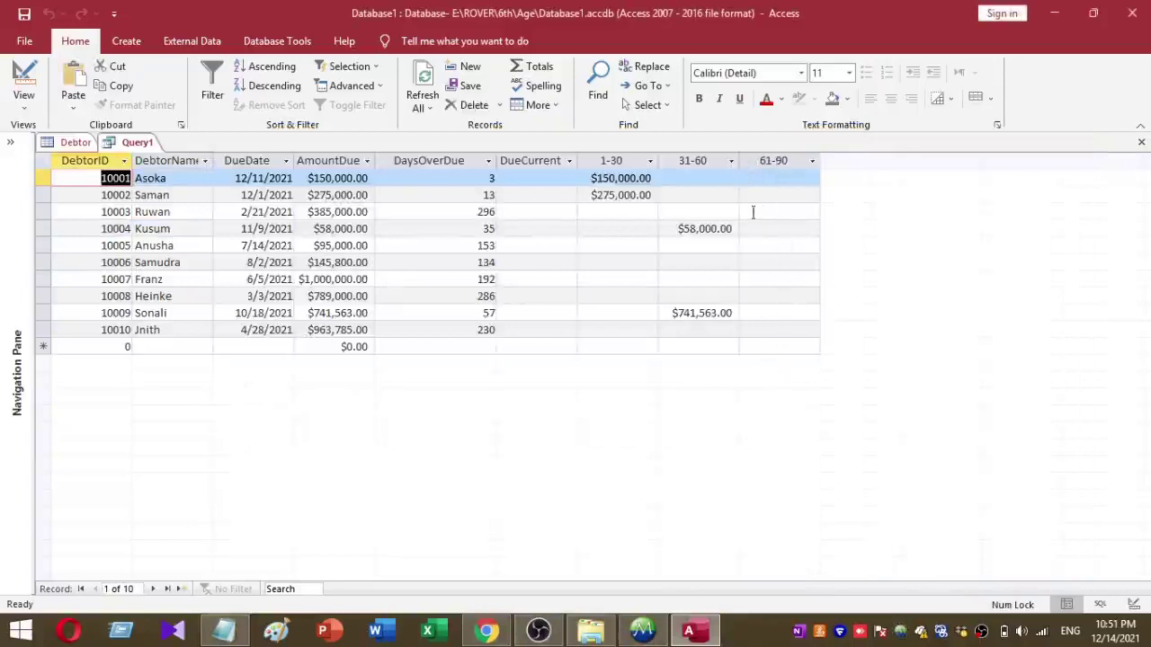
# Back in Notepad, select the whole 91-120 expression line
pyautogui.click(224, 631)
pyautogui.moveTo(227, 391); pyautogui.dragTo(669, 391)
pyautogui.click(848, 384)
pyautogui.keyDown('shift'); pyautogui.click(849, 408); pyautogui.keyUp('shift')
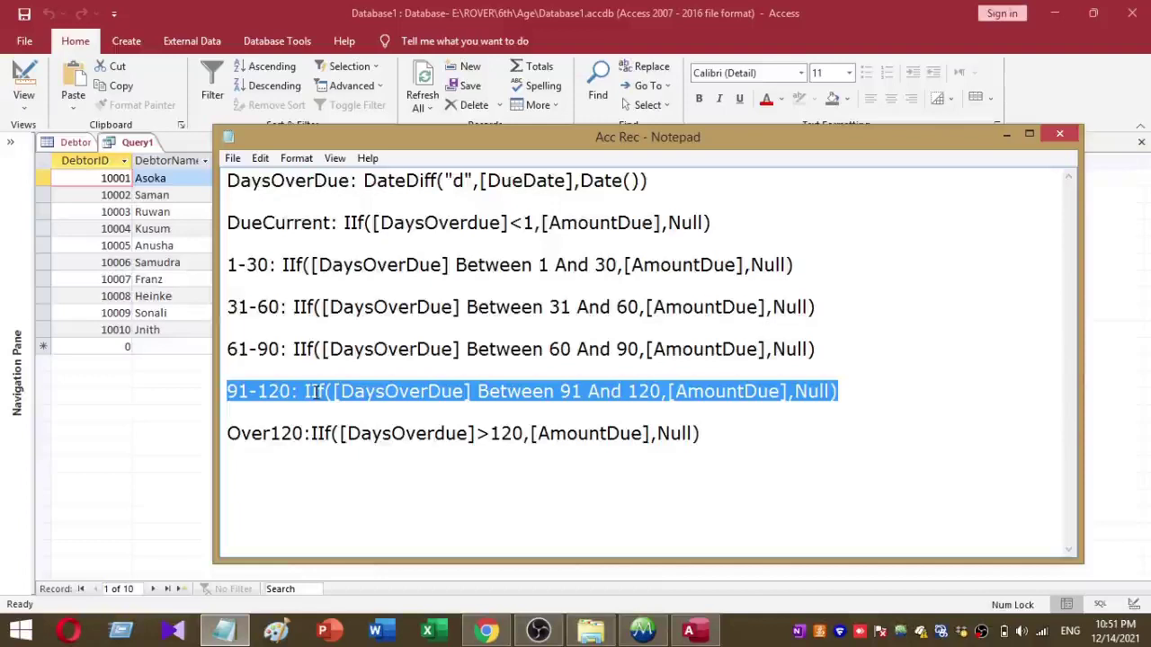
# Copy the 91-120 expression from Notepad into Query1's next design field and run it
pyautogui.rightClick(310, 393)
pyautogui.click(352, 214)
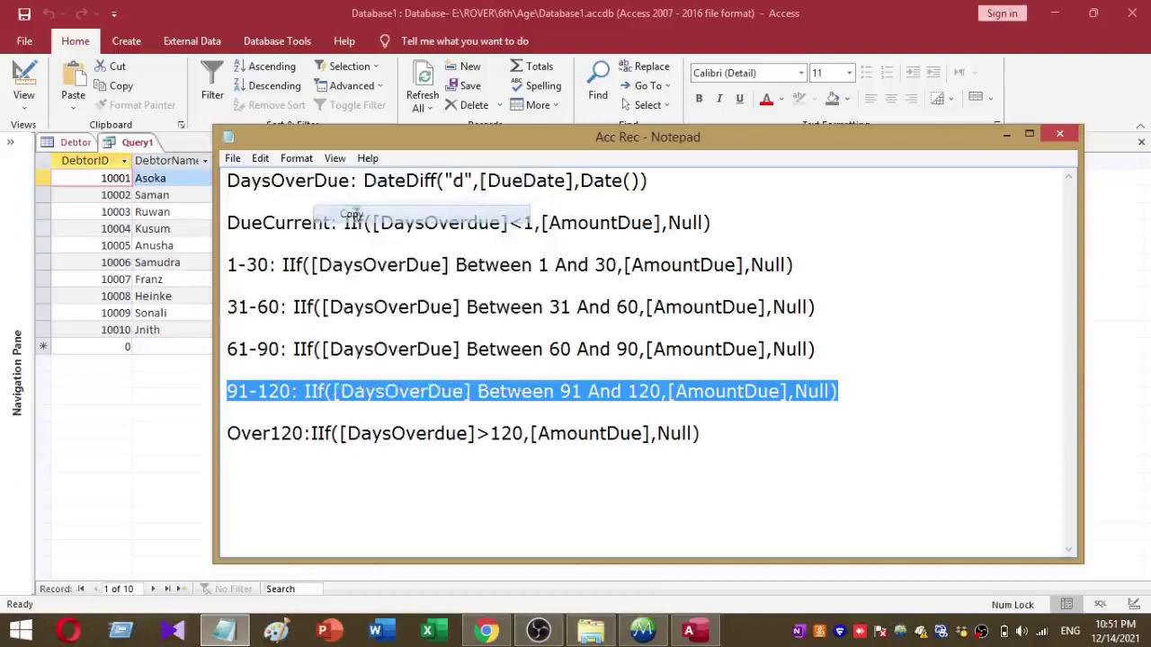
pyautogui.click(689, 630)
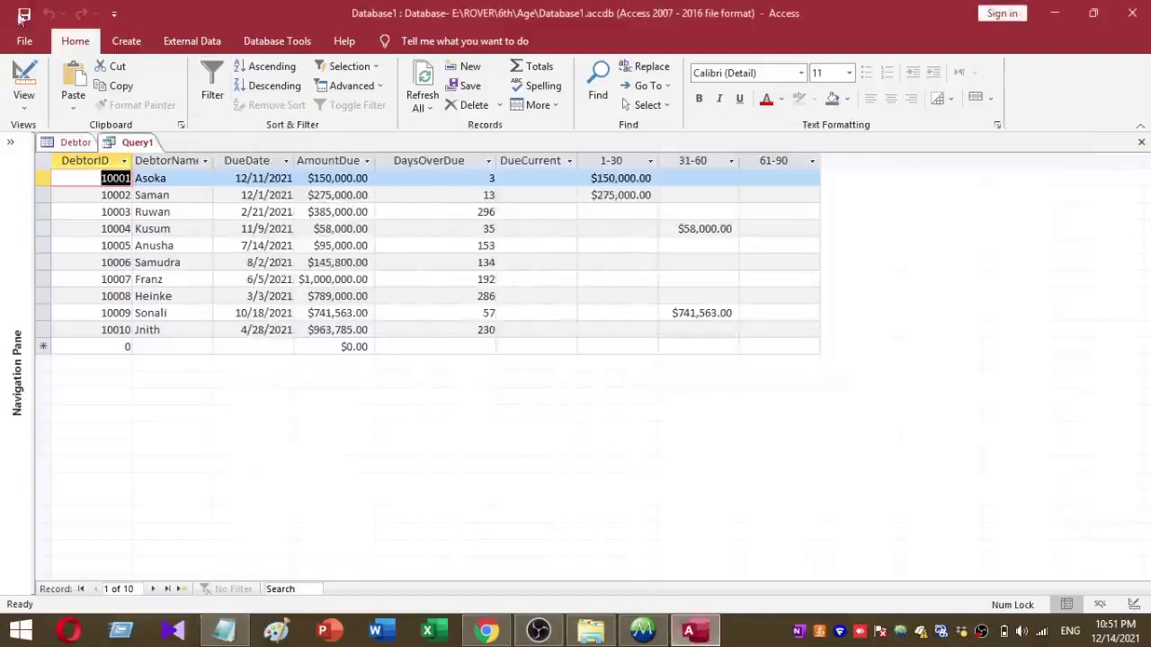
pyautogui.click(24, 81)
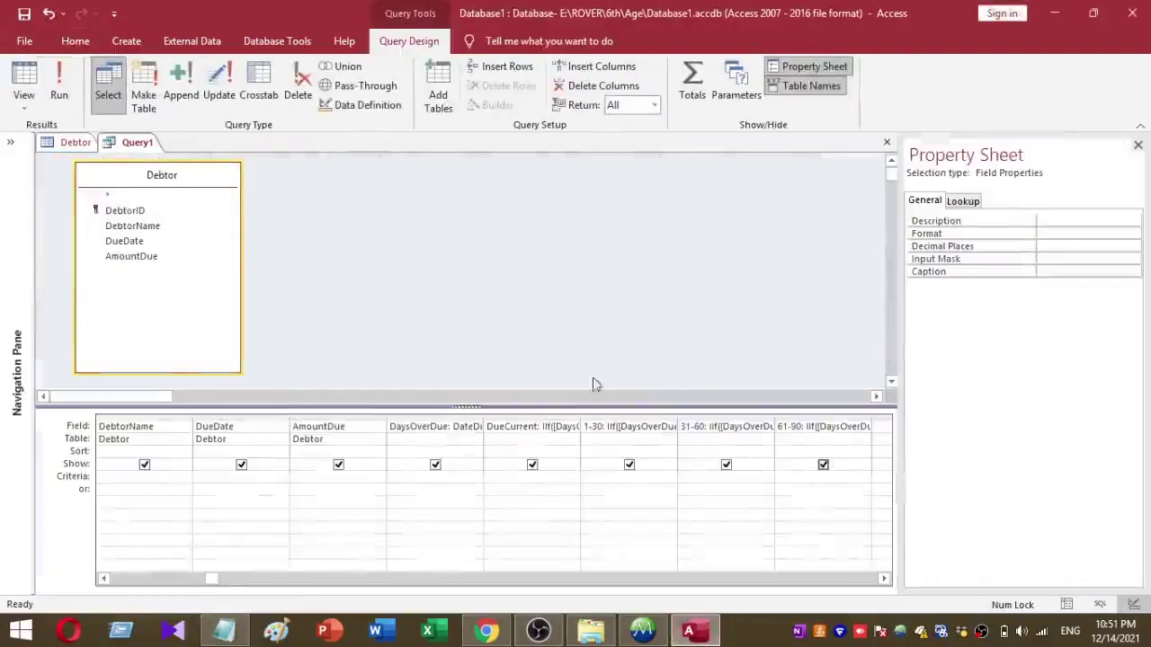
pyautogui.click(883, 429)
pyautogui.press('F5')
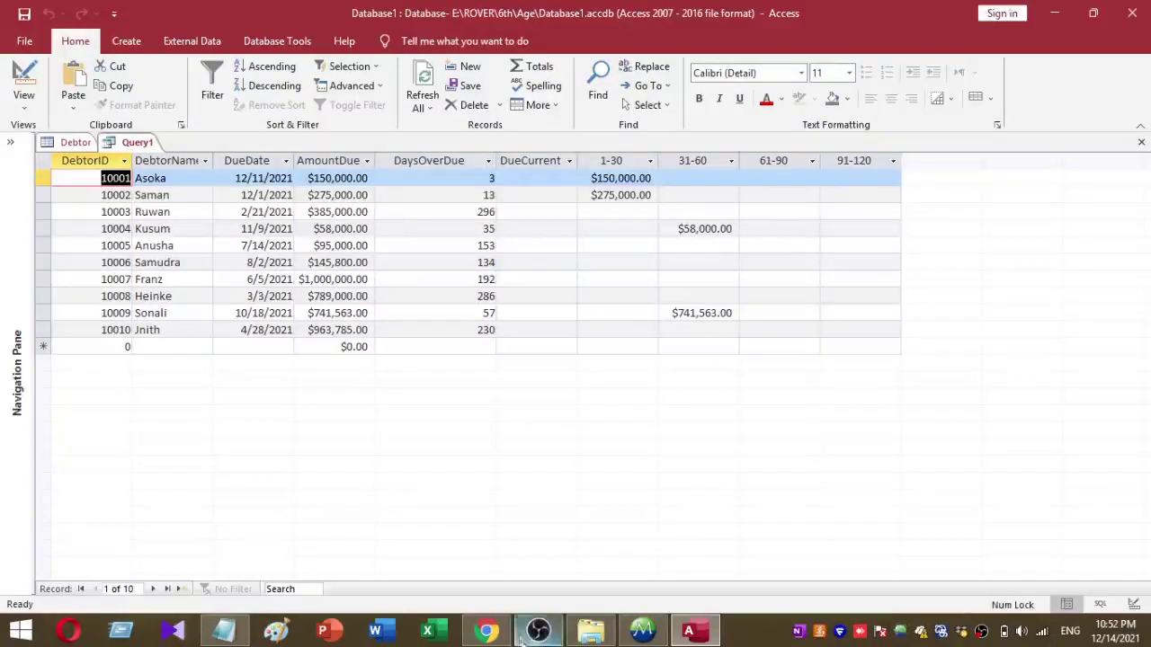
# Copy the full Over120 bucket expression line from the Notepad formulas
pyautogui.click(244, 641)
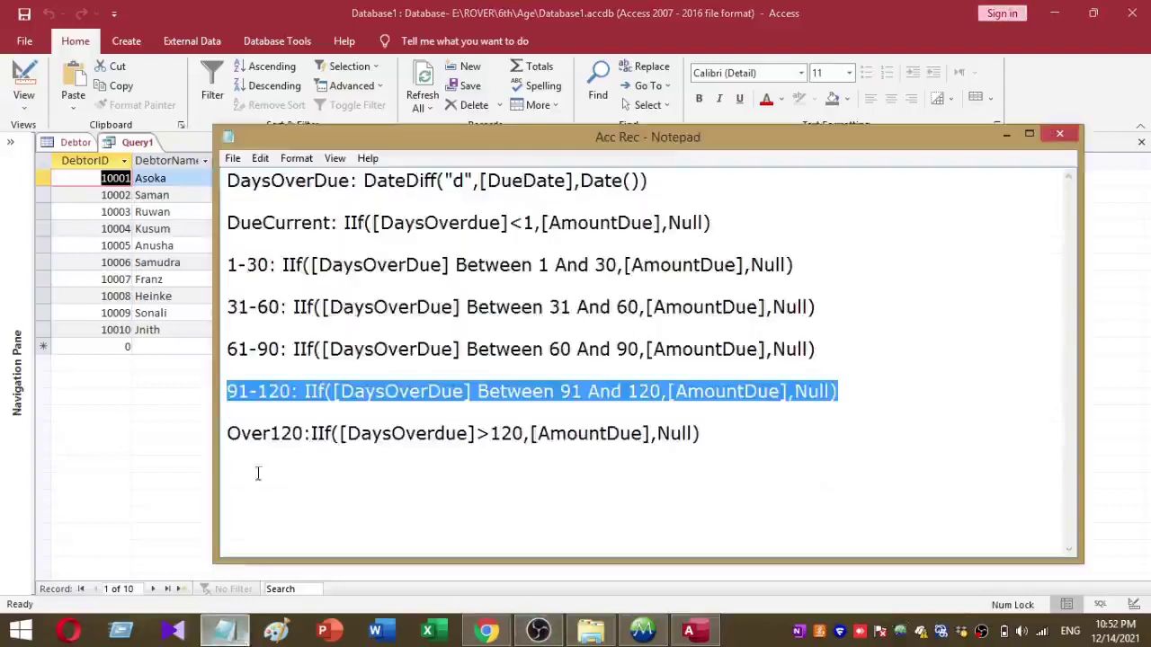
pyautogui.click(228, 435)
pyautogui.moveTo(227, 435); pyautogui.dragTo(792, 448)
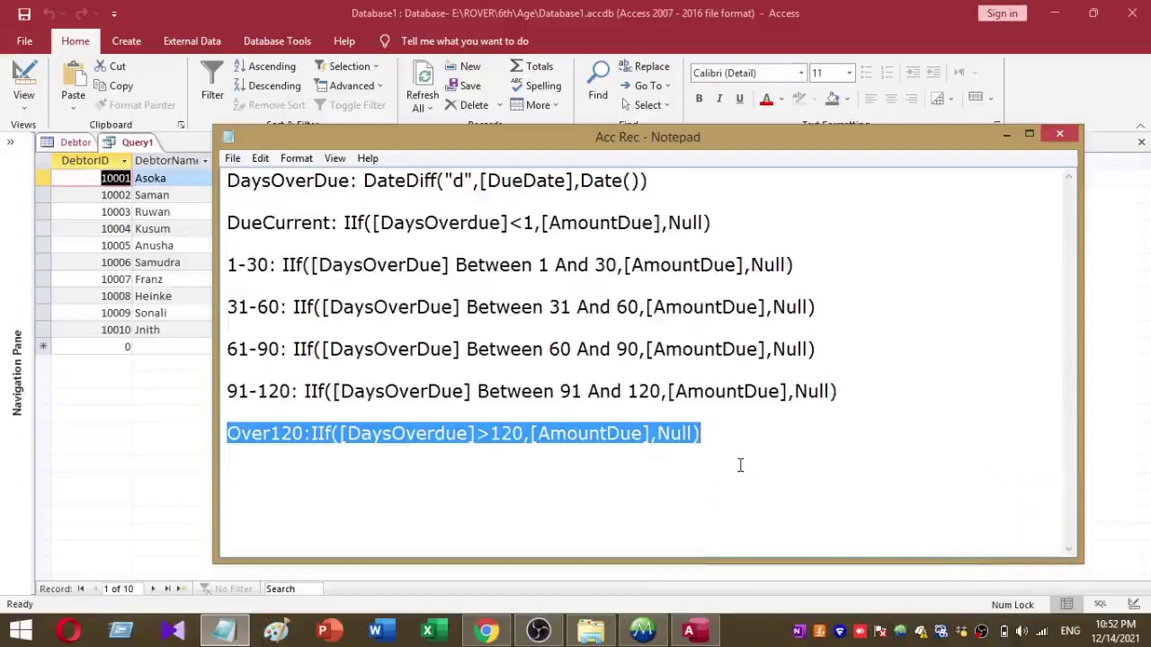
pyautogui.rightClick(562, 432)
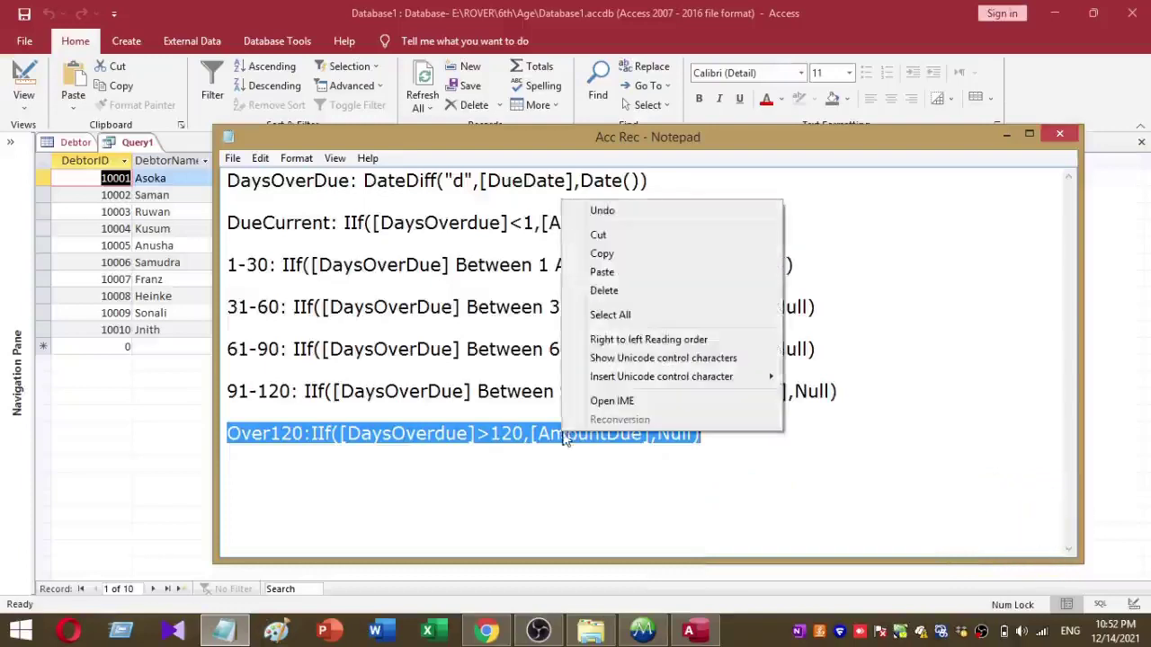
pyautogui.click(603, 256)
# Run Query1 to show Over120 amounts for six debtors, then bring Notepad back
pyautogui.click(688, 631)
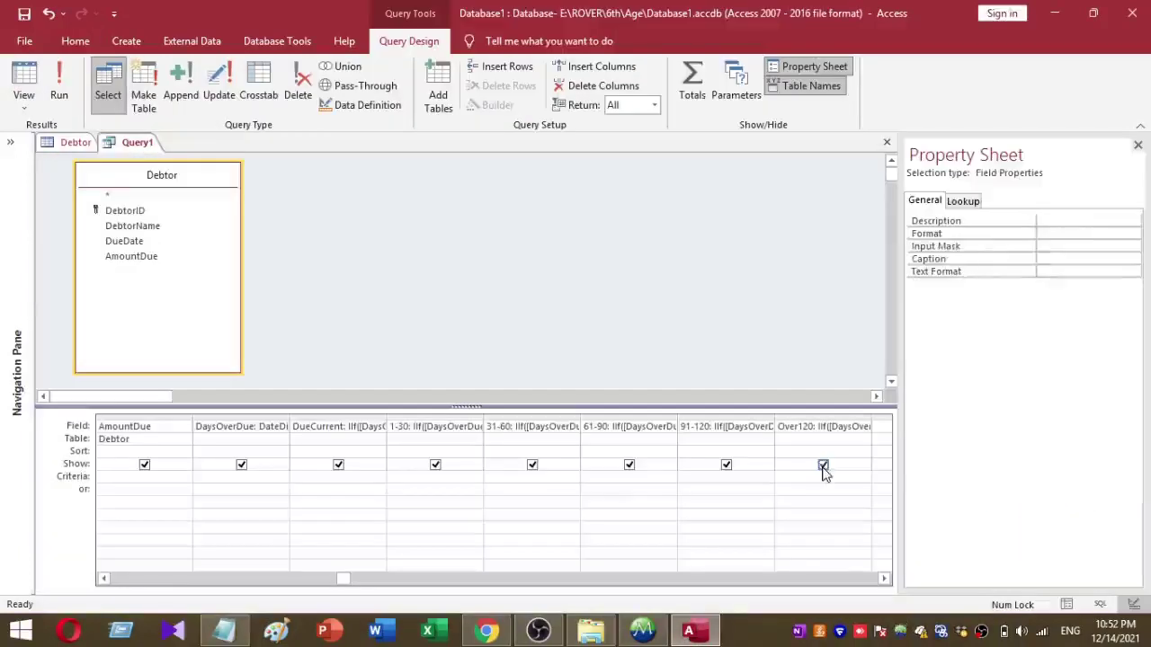
pyautogui.click(59, 83)
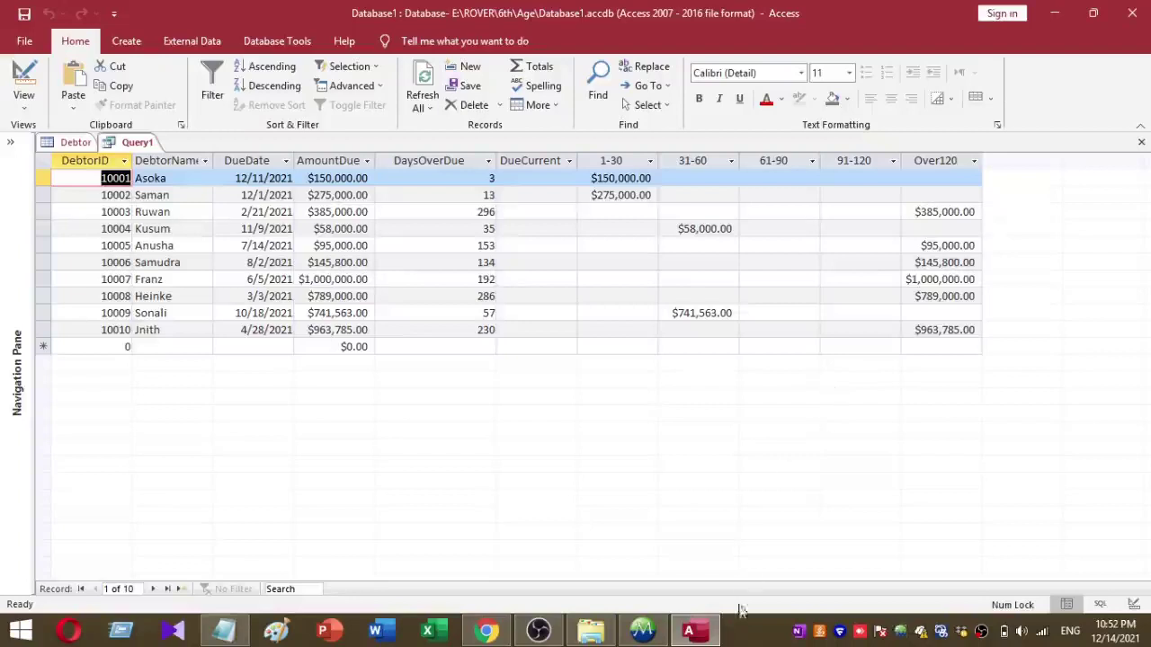
pyautogui.click(223, 632)
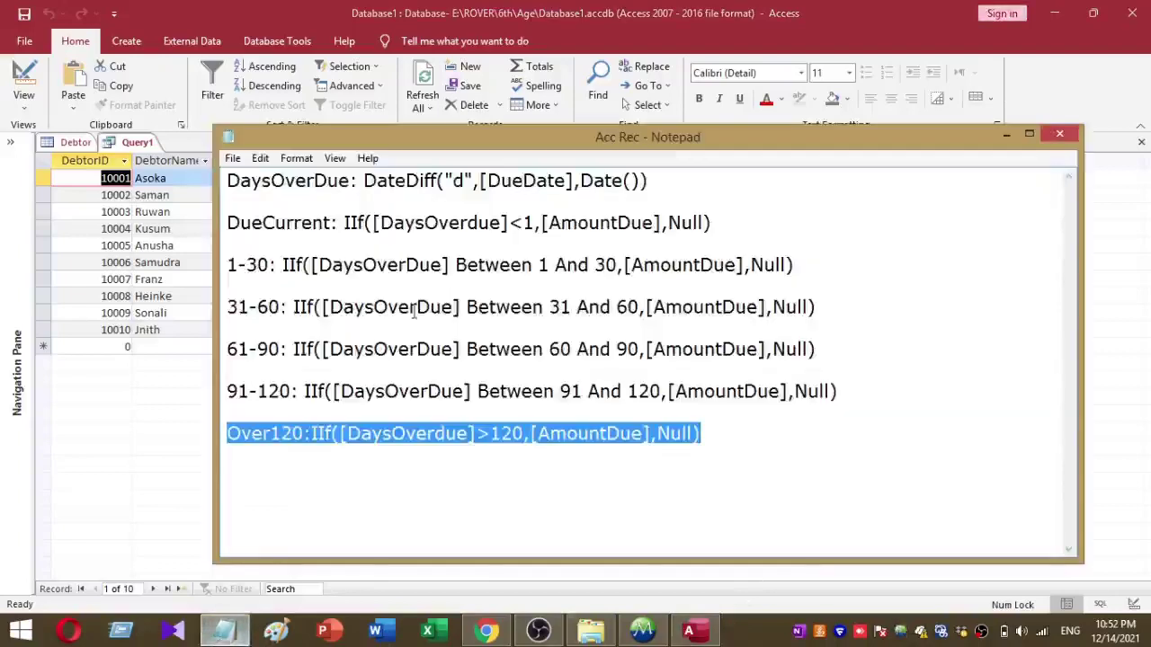